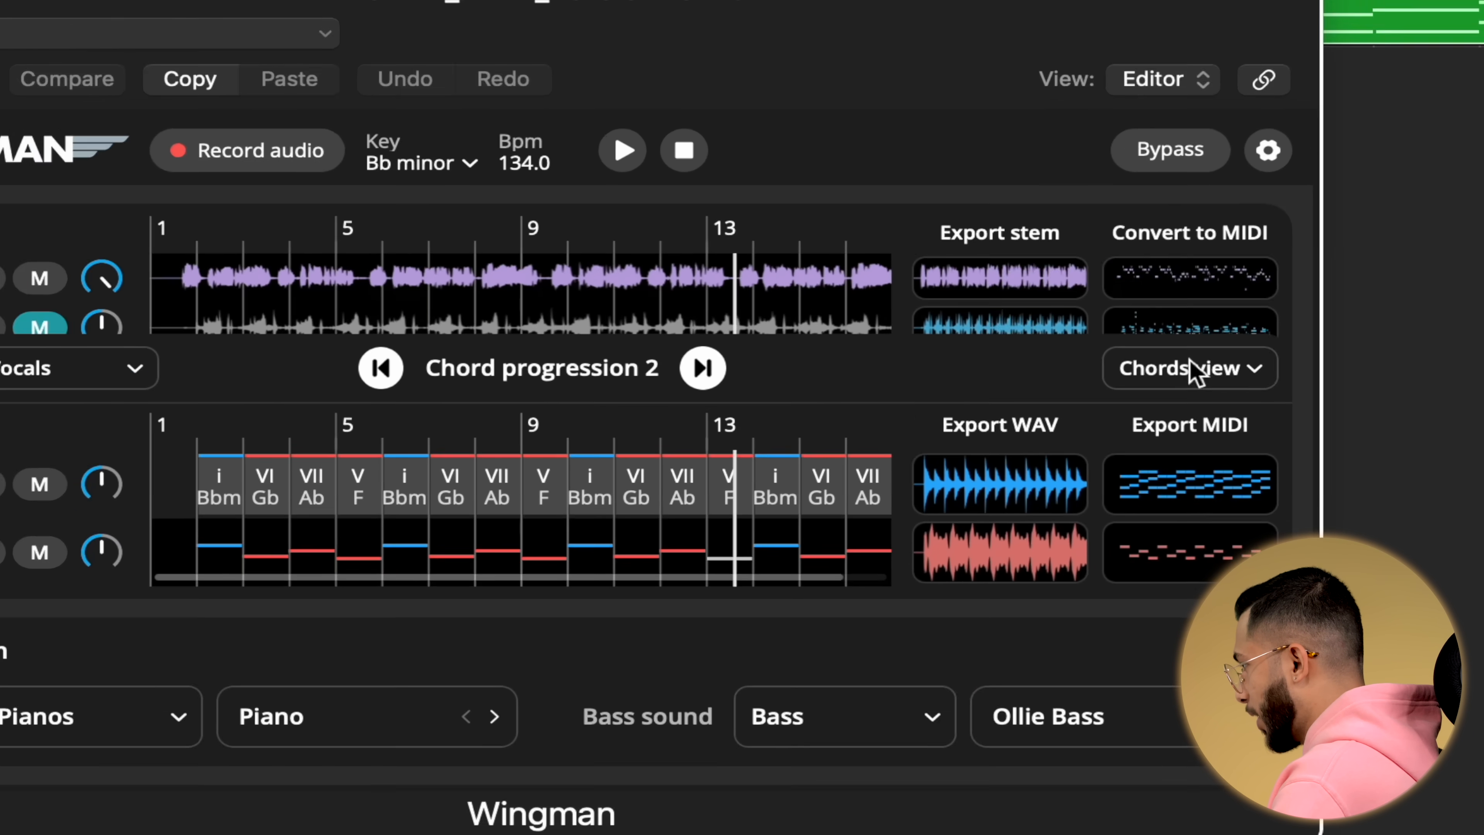
Switch the progression display between Chords view, Notes view and Waveform to compare the representations.
{"action": "left_click", "coordinate": [1017, 422]}
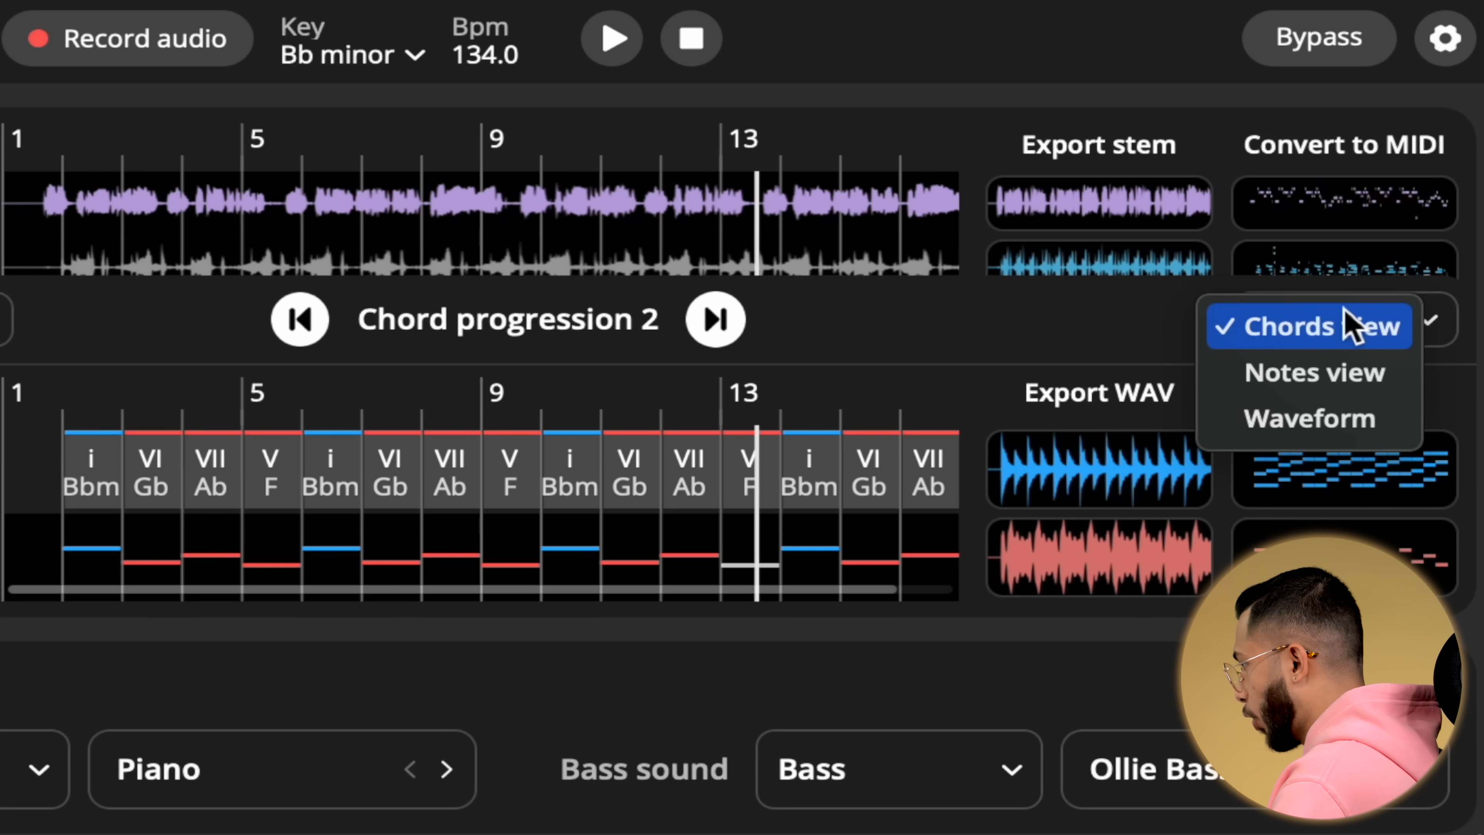
{"action": "left_click", "coordinate": [1350, 375]}
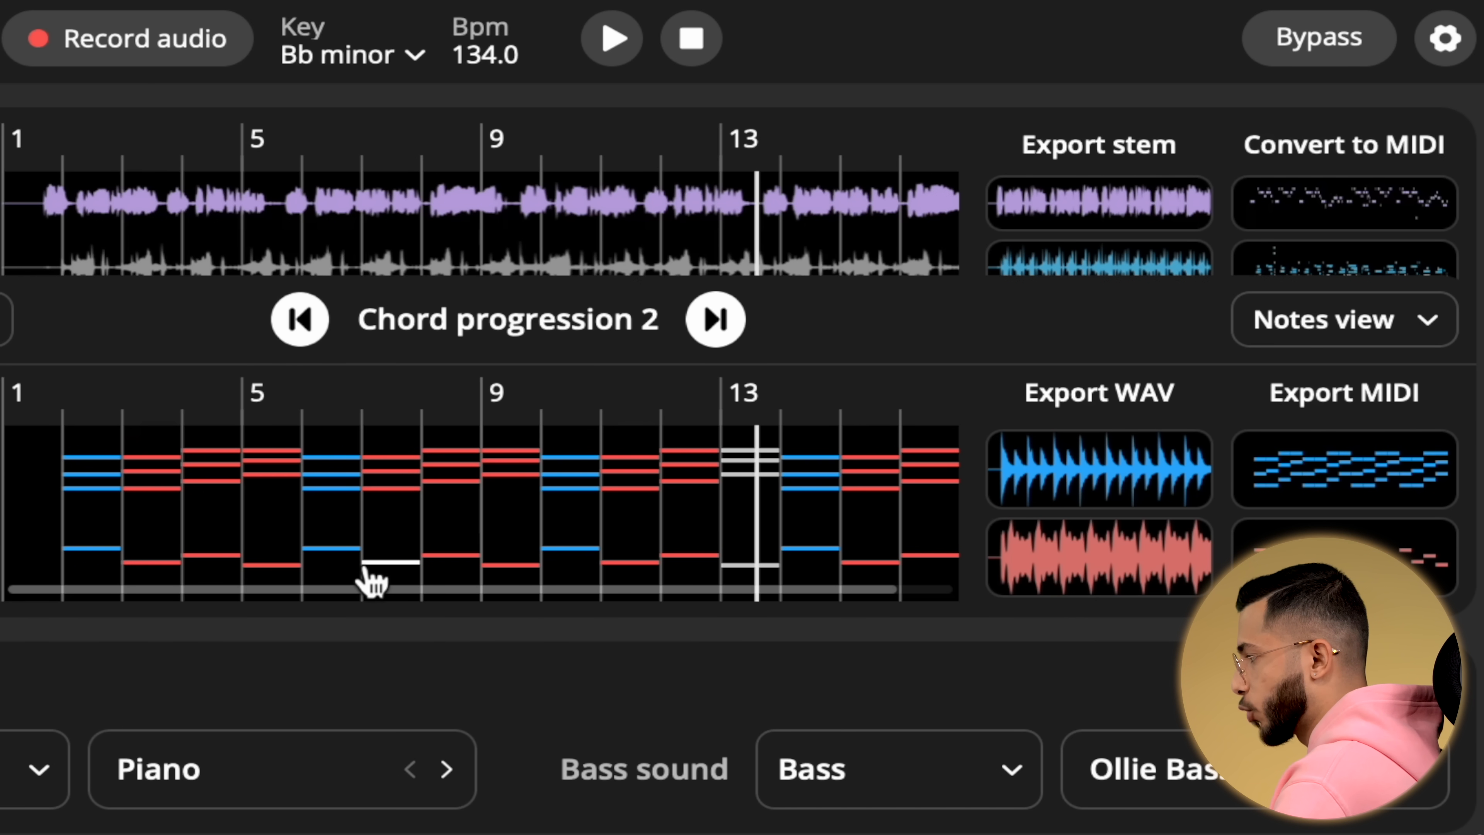
{"action": "left_click", "coordinate": [1443, 318]}
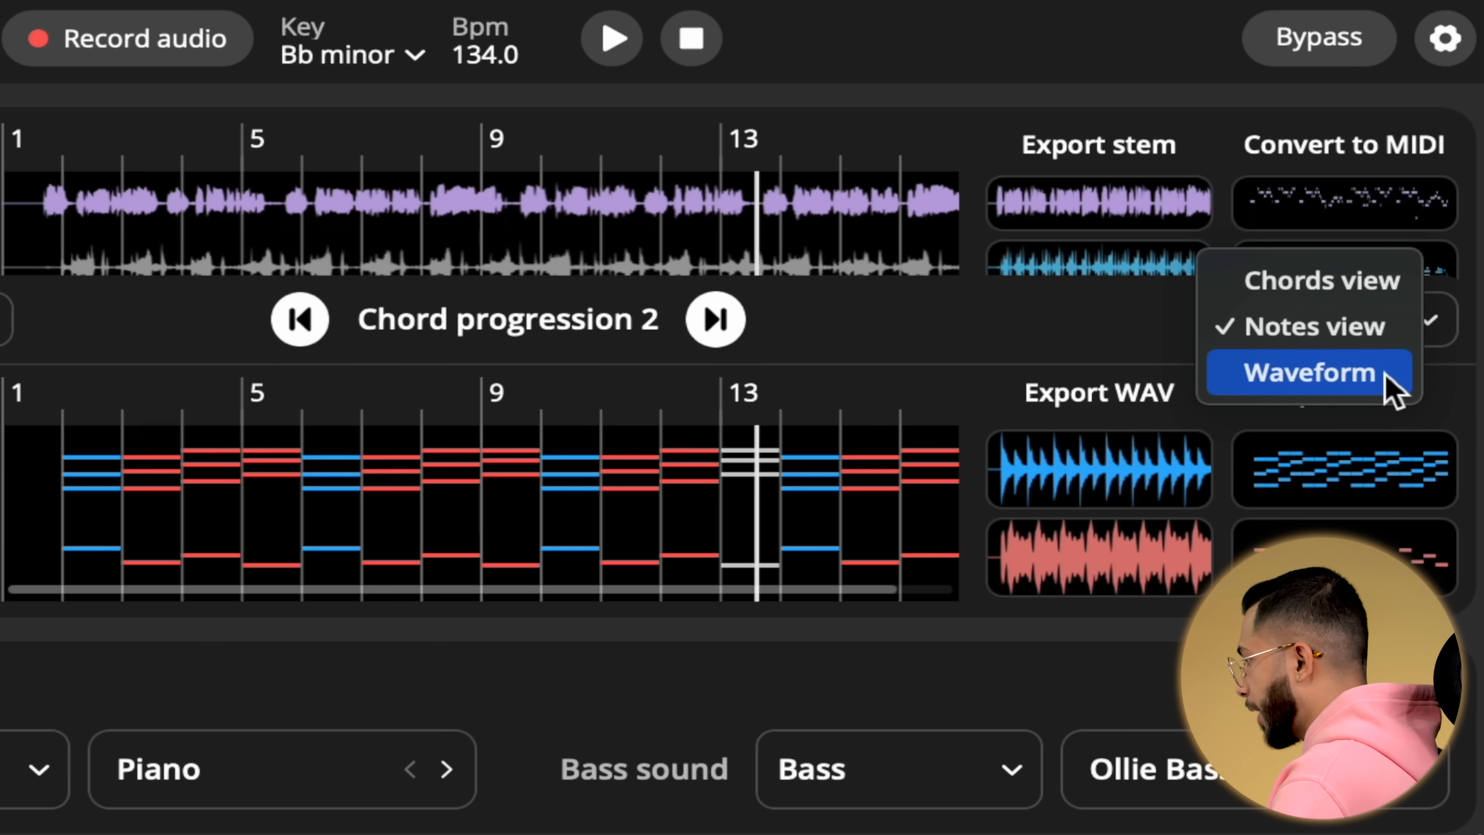
{"action": "left_click", "coordinate": [1384, 372]}
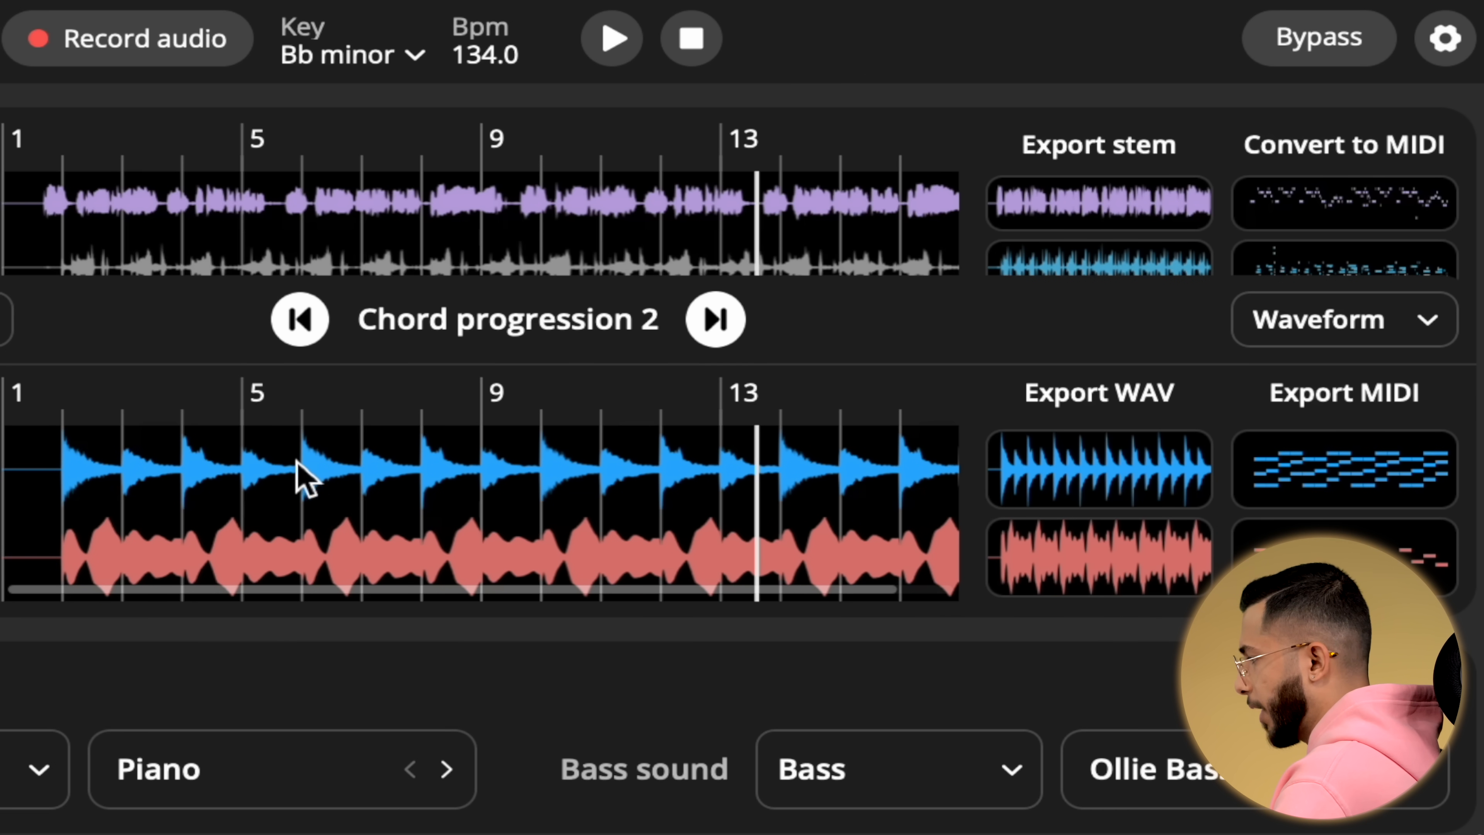
{"action": "left_click", "coordinate": [1298, 325]}
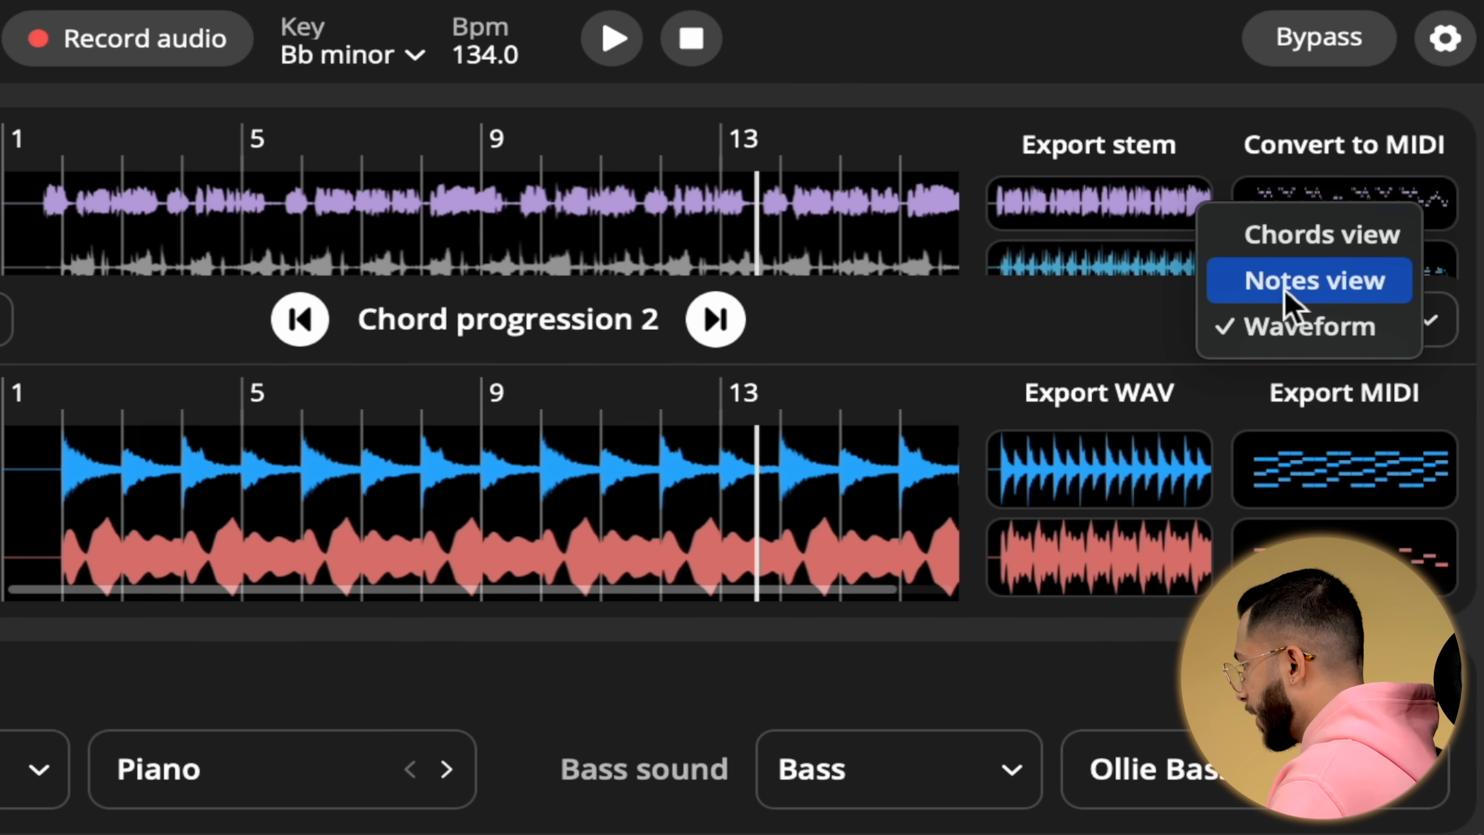
{"action": "left_click", "coordinate": [1286, 241]}
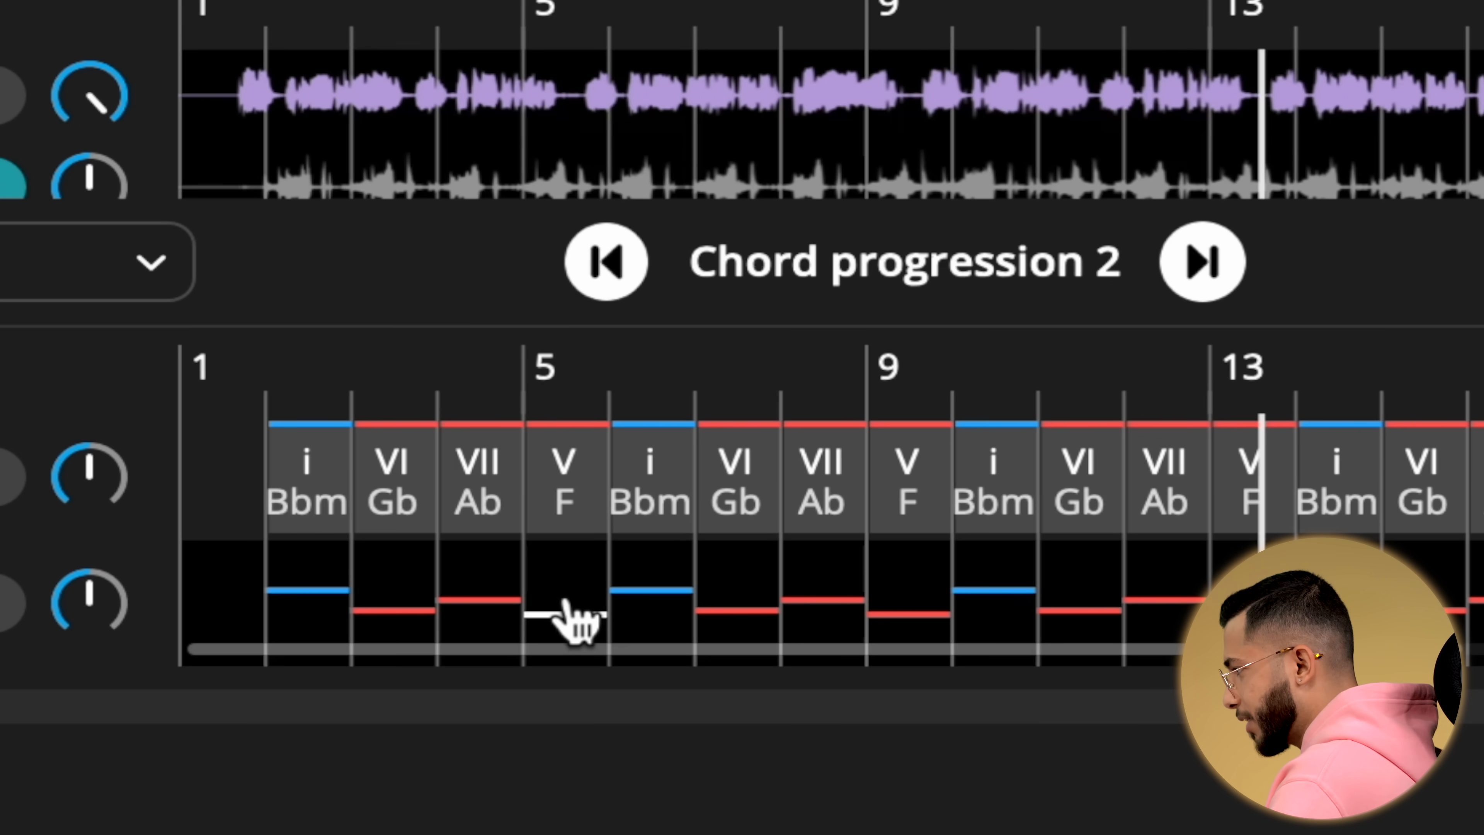
Change the fourth chord (V F) to V7 F7, save it, and start playback to audition it.
{"action": "left_click", "coordinate": [450, 549]}
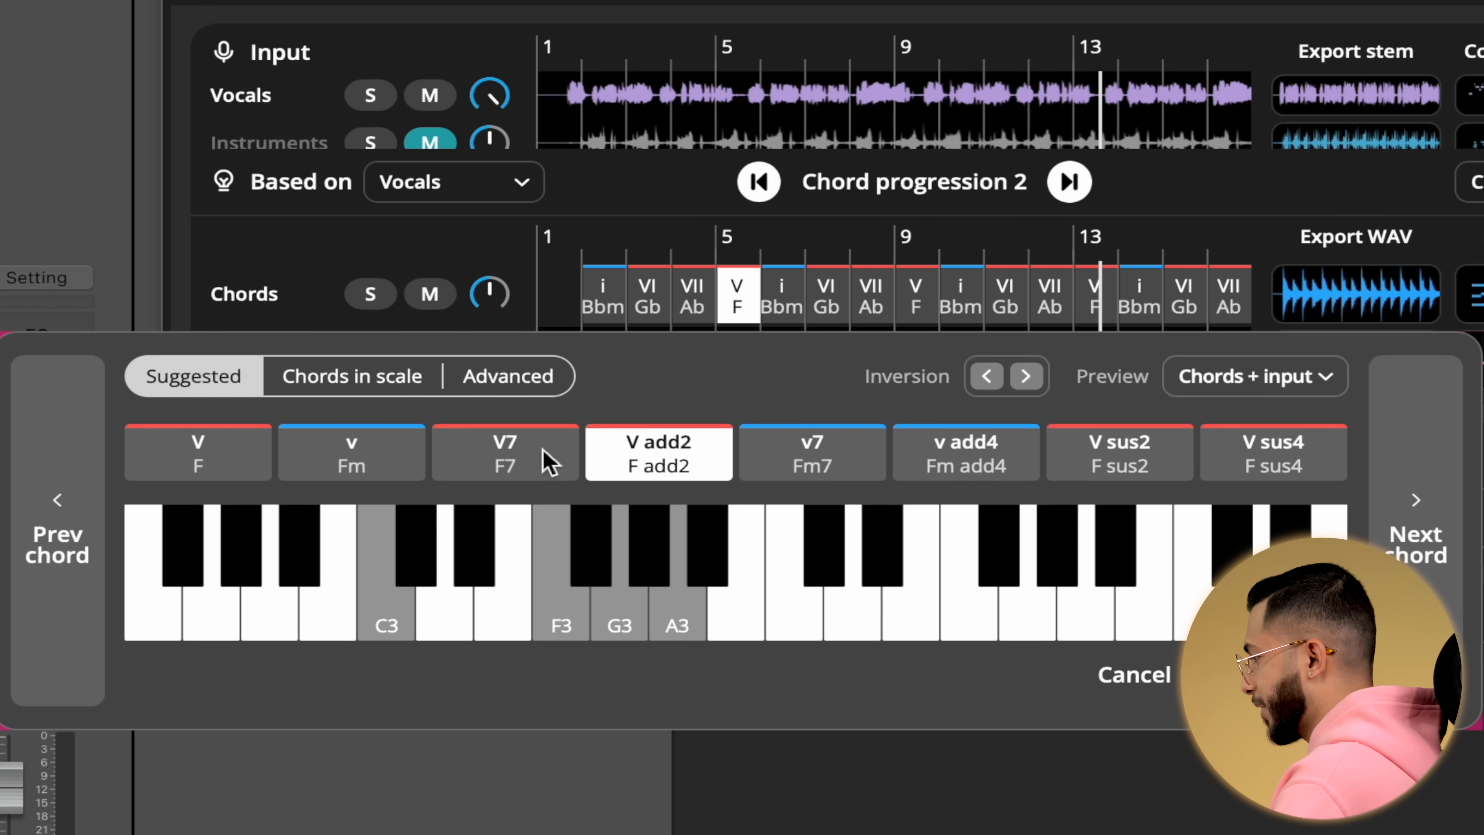
{"action": "left_click", "coordinate": [544, 452]}
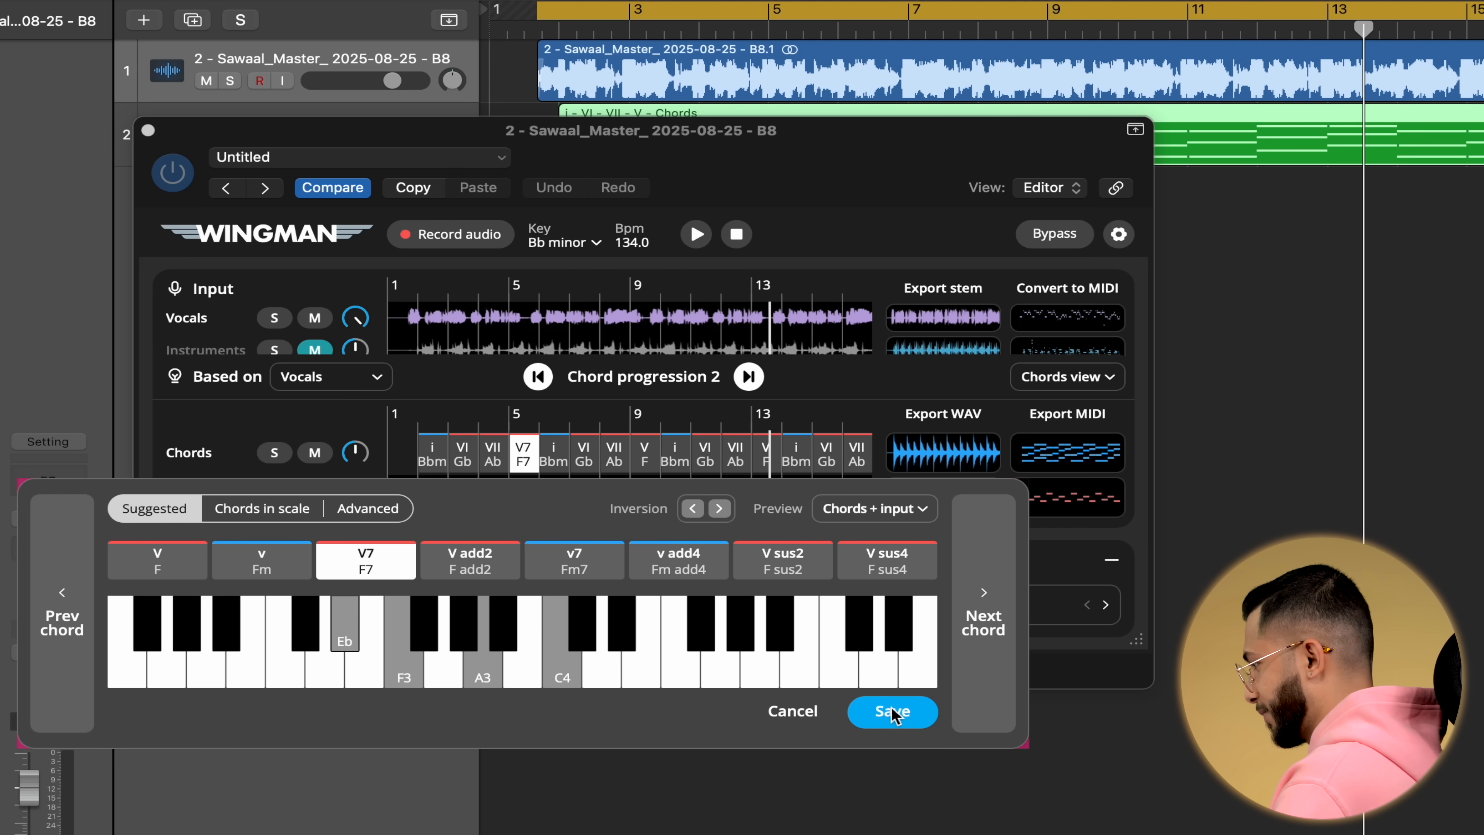
{"action": "left_click", "coordinate": [1257, 675]}
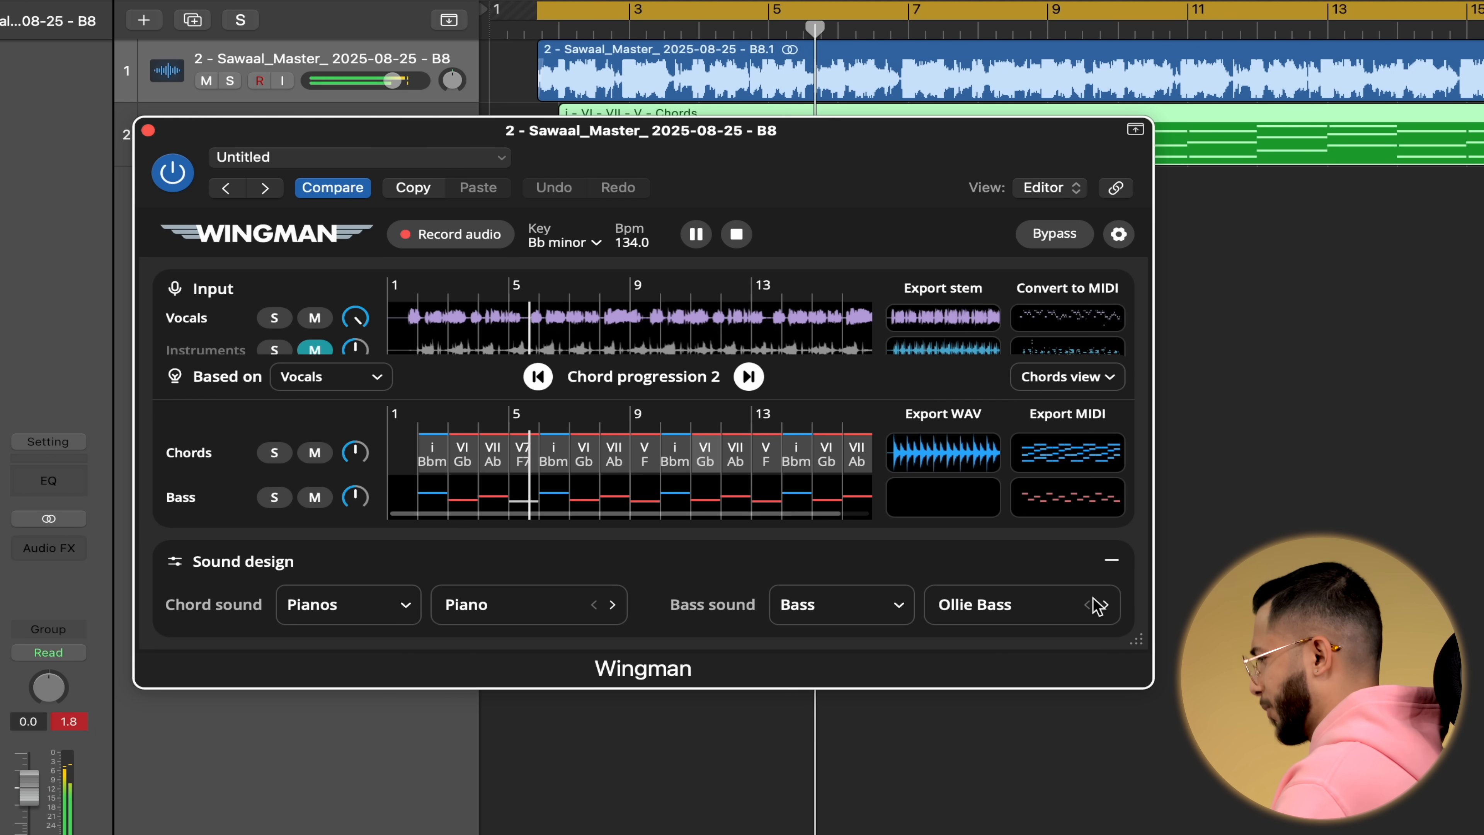
{"action": "key", "text": "space"}
Change the fourth chord to v Fm, save it, and play the progression back.
{"action": "left_click", "coordinate": [523, 455]}
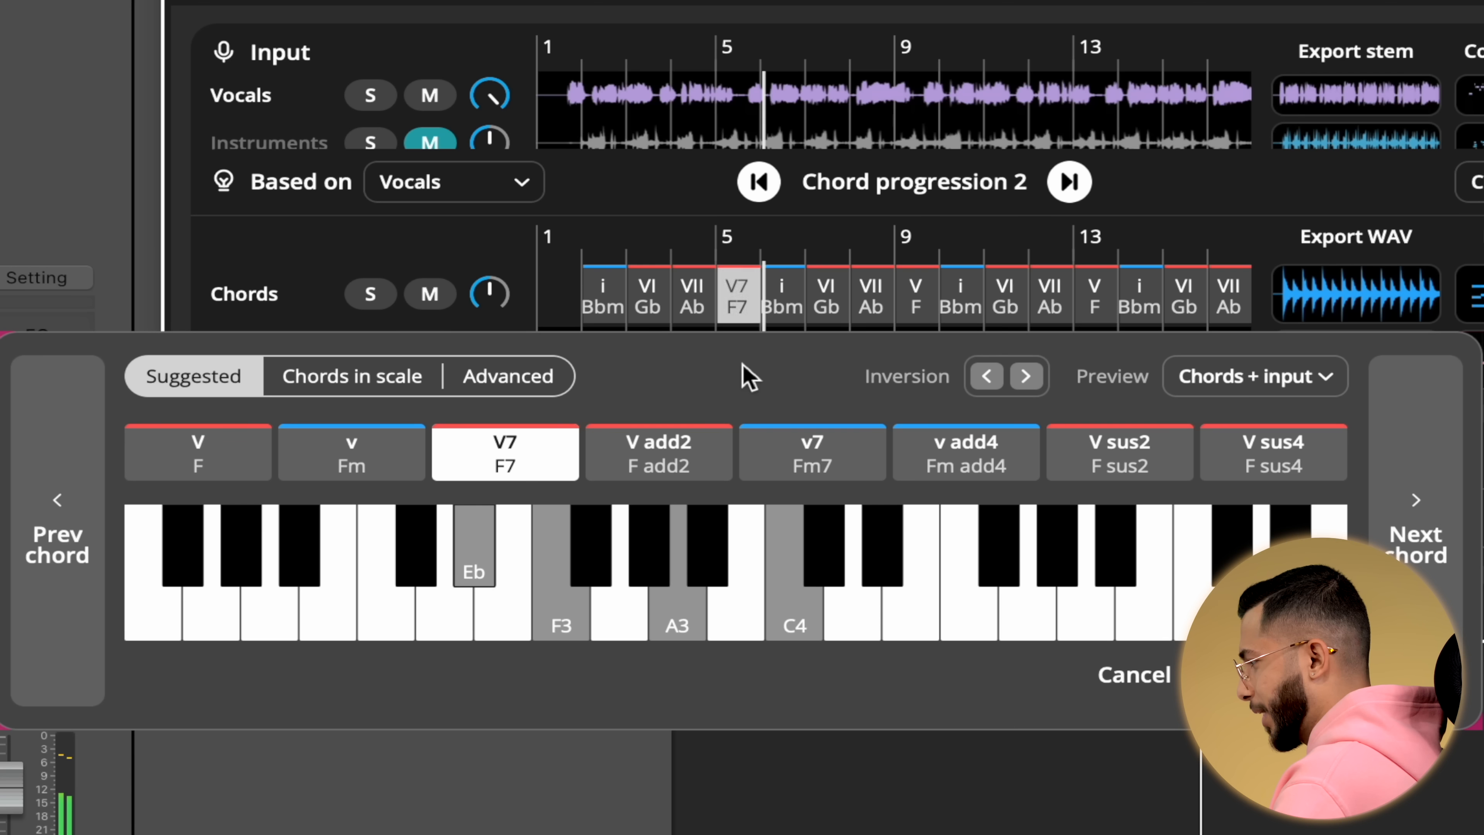
{"action": "left_click", "coordinate": [361, 465]}
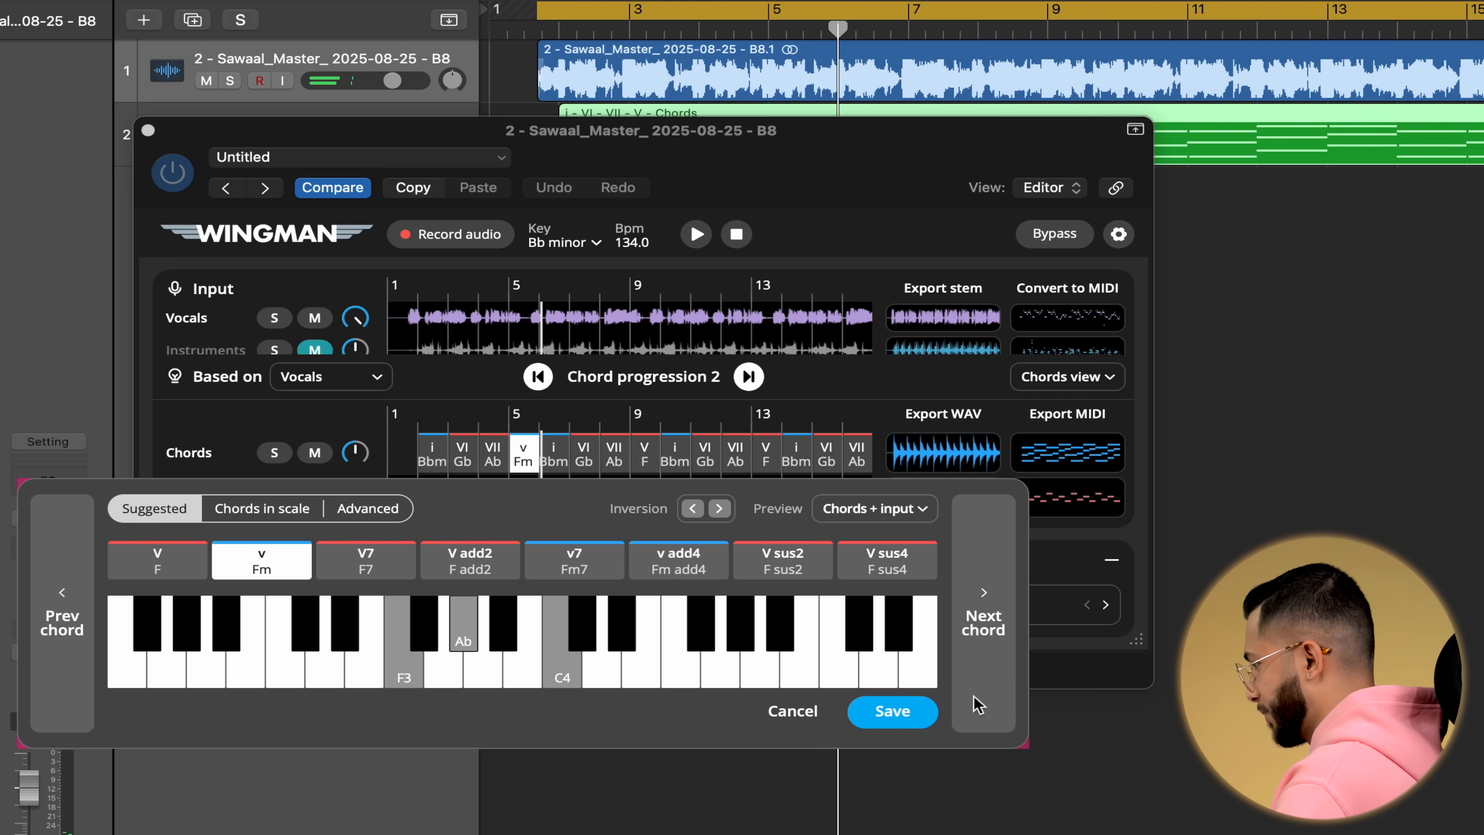
{"action": "left_click", "coordinate": [910, 719]}
{"action": "key", "text": "space"}
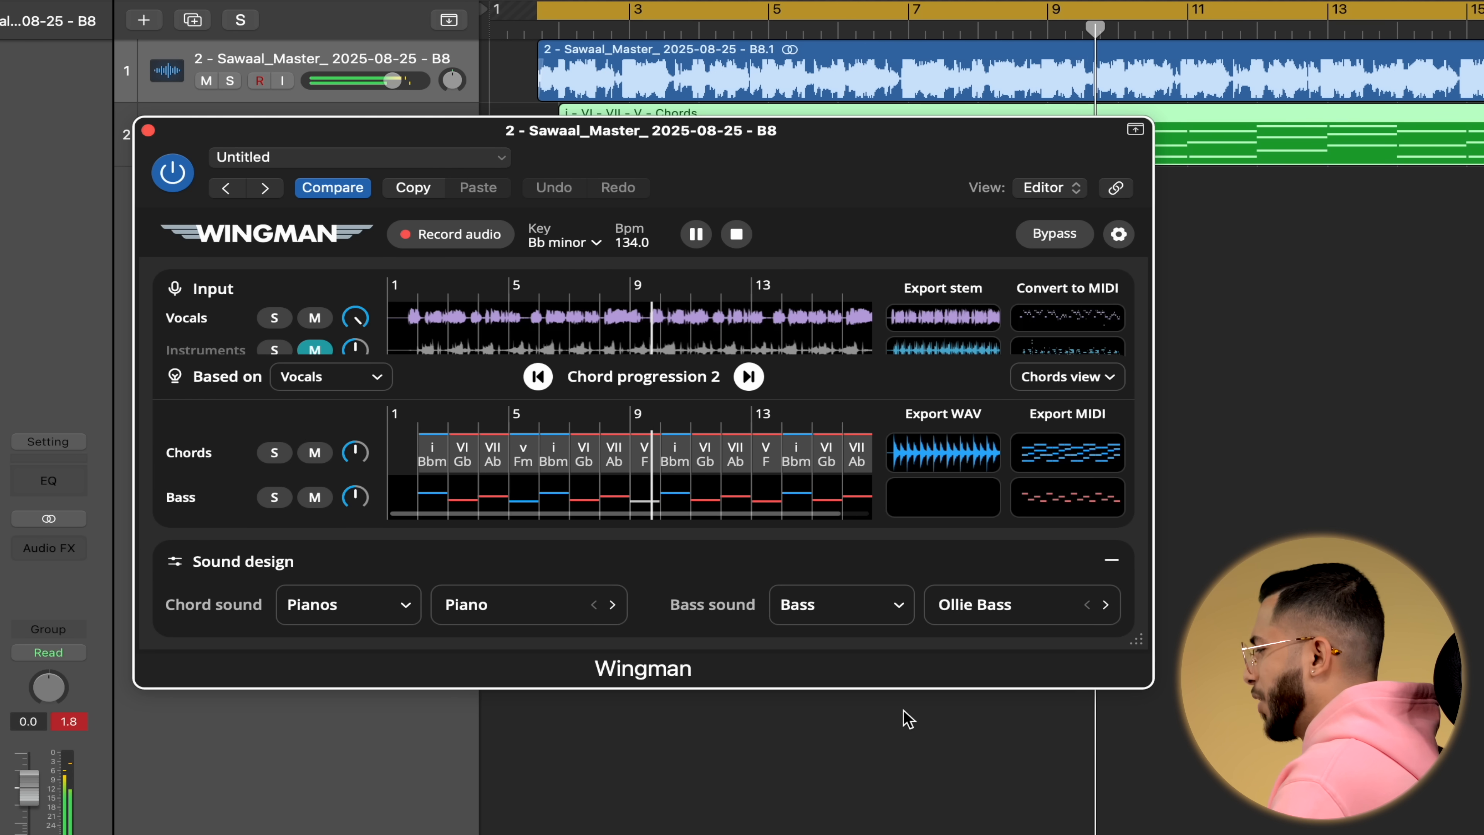
{"action": "key", "text": "space"}
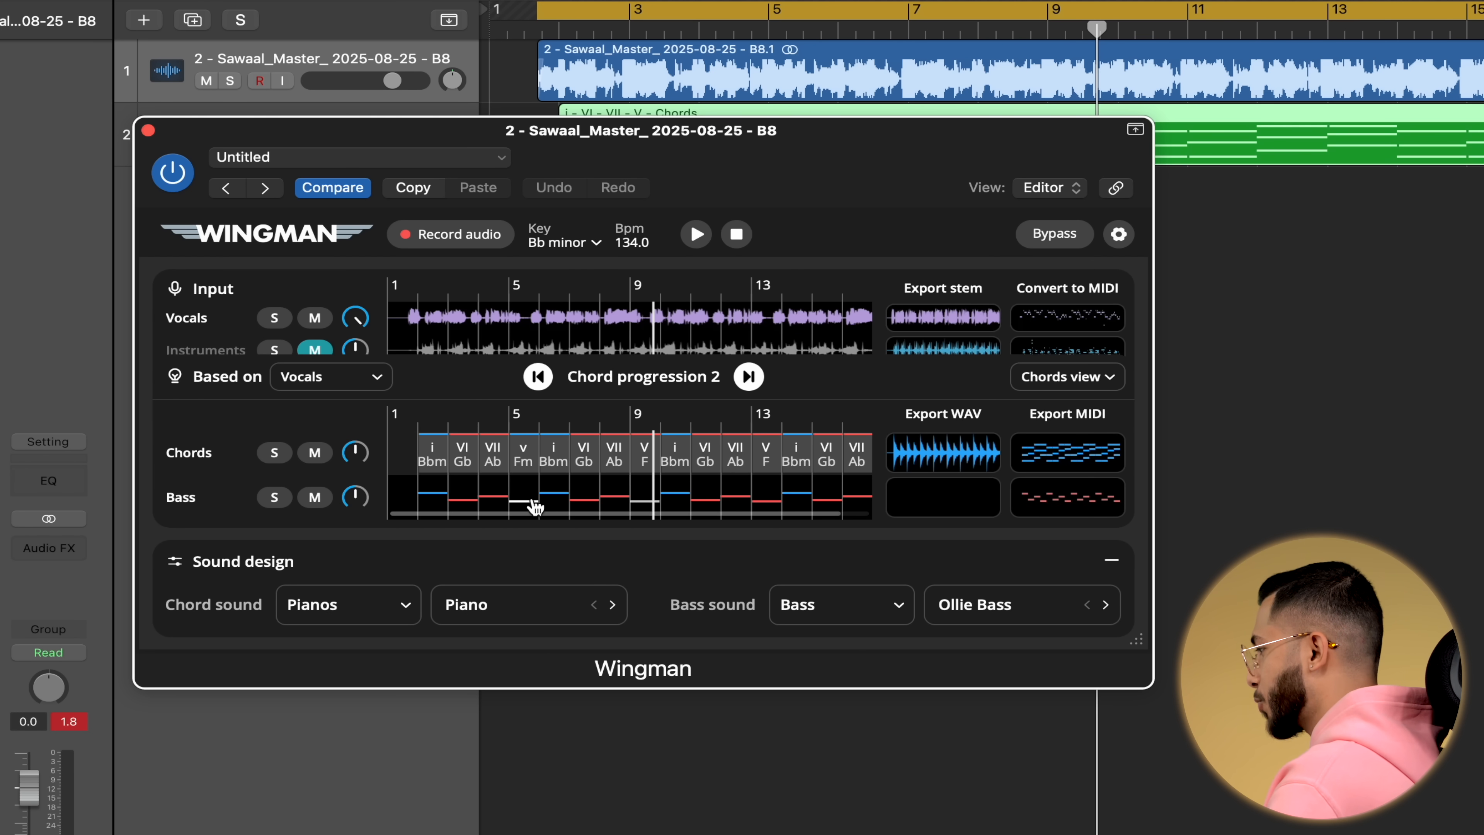
Open the first chord's editor and audition the suggested chords, settling on iv Ebm.
{"action": "left_click", "coordinate": [336, 443]}
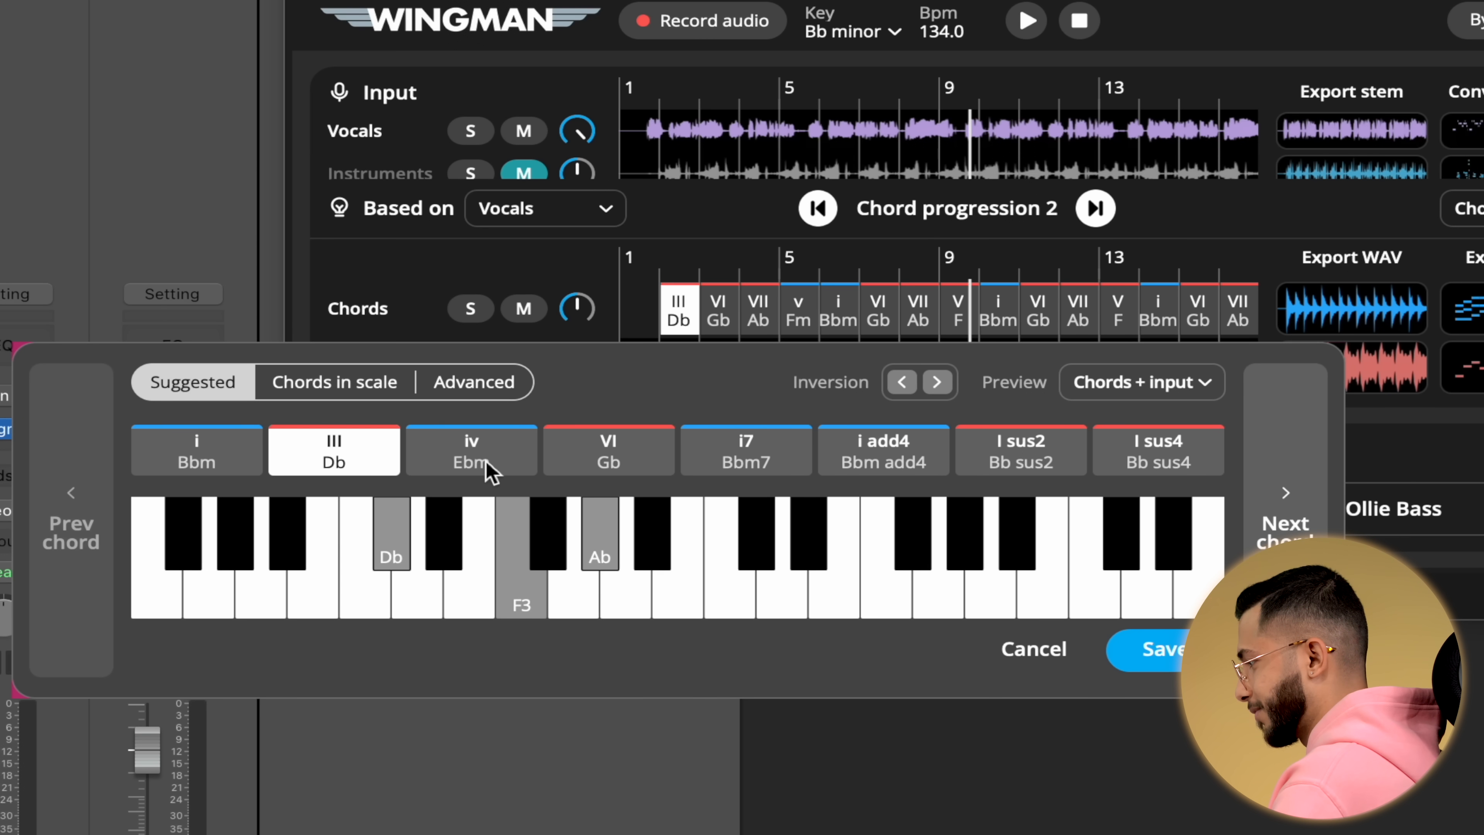
{"action": "left_click", "coordinate": [172, 467]}
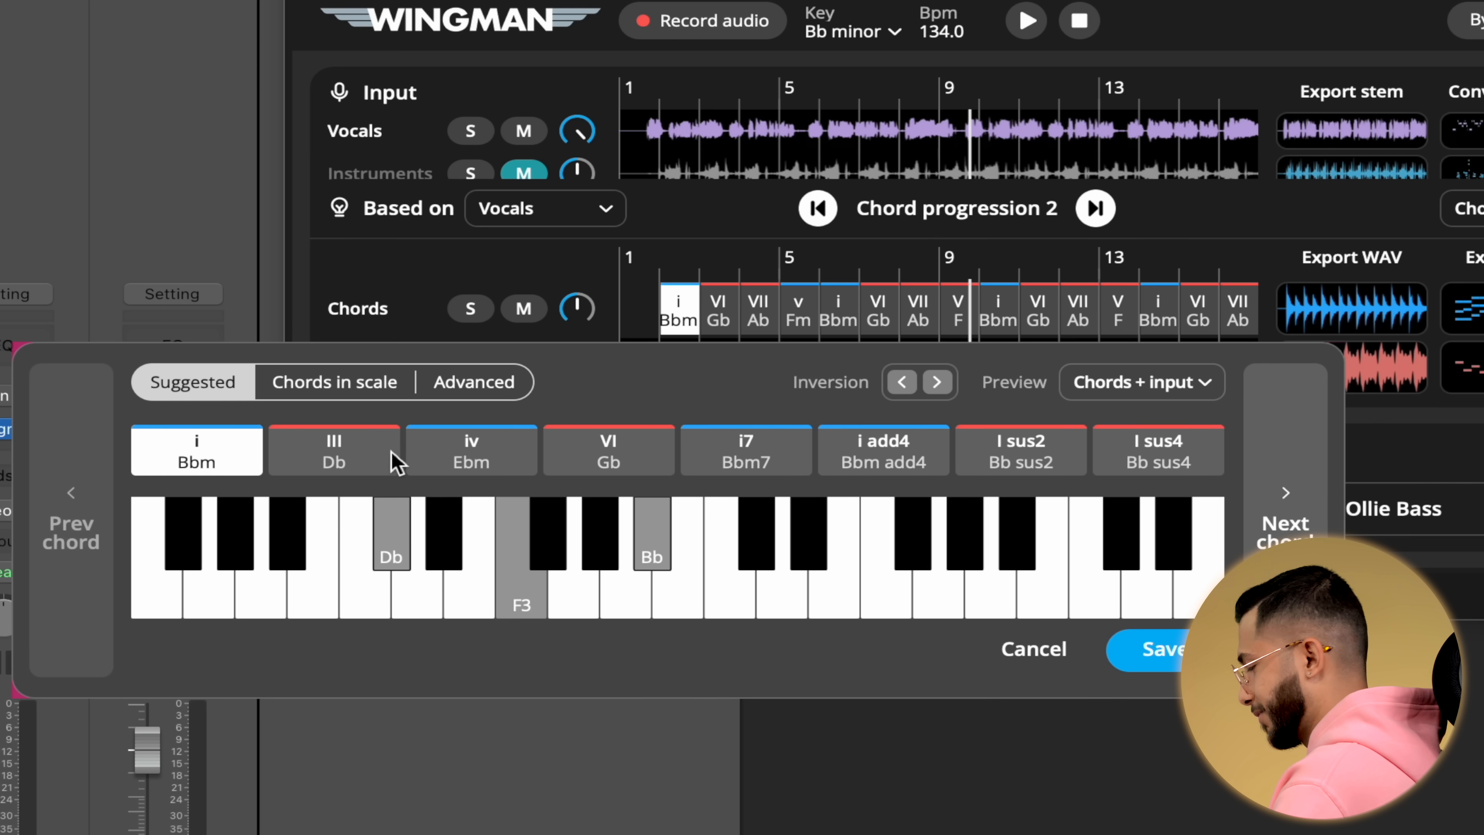
{"action": "left_click", "coordinate": [397, 463]}
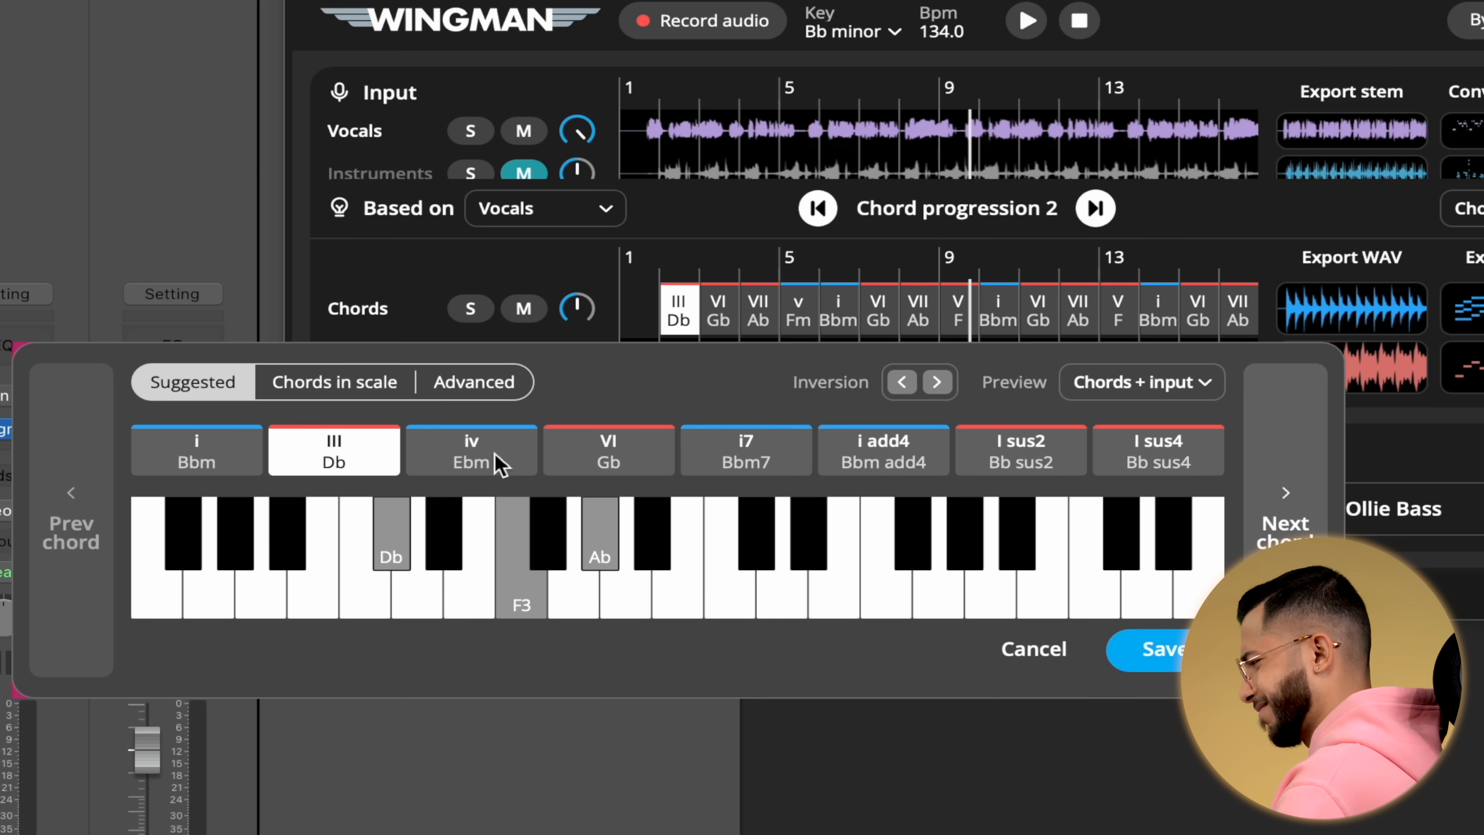
{"action": "left_click", "coordinate": [499, 465]}
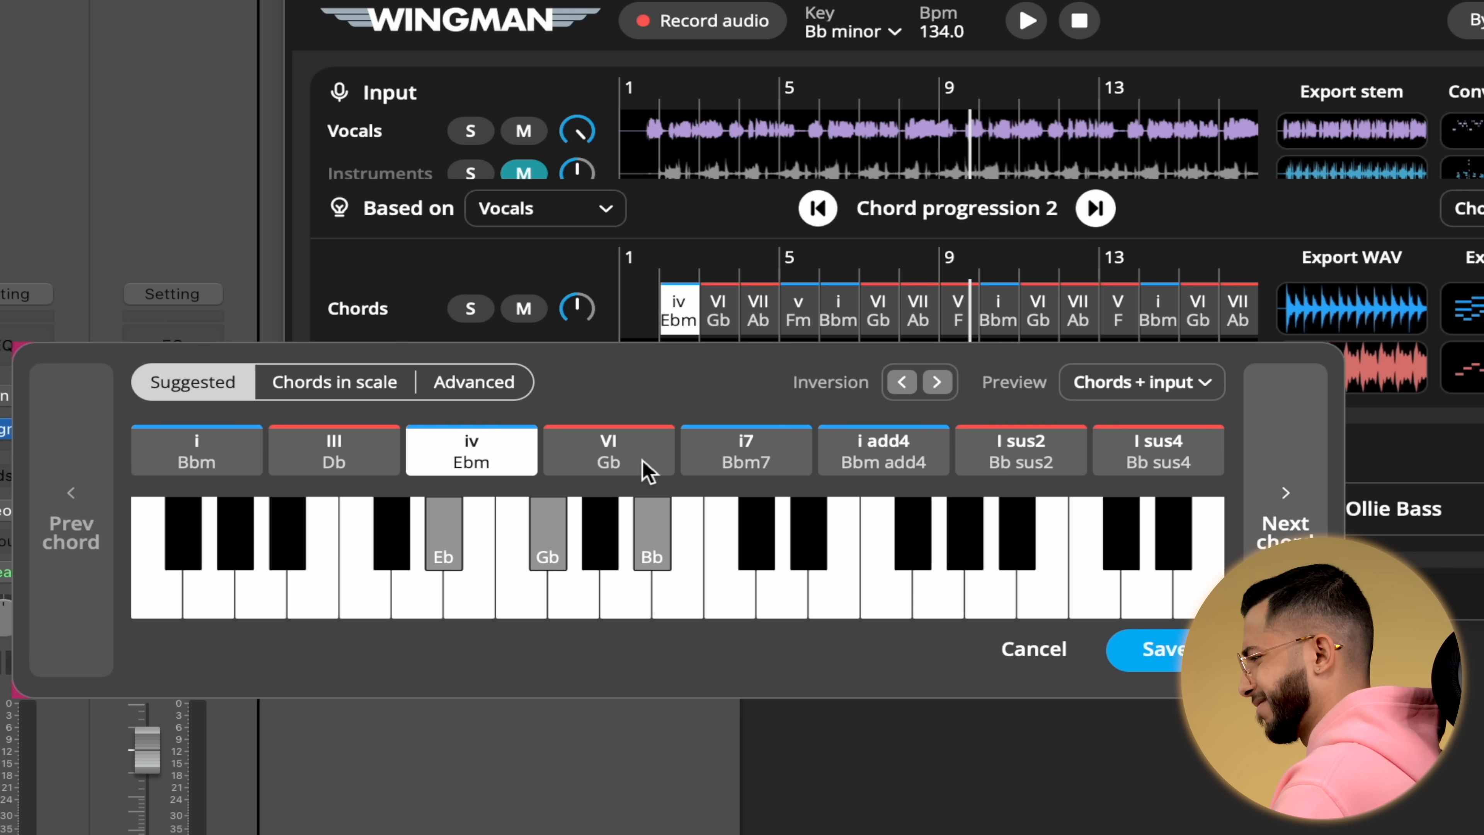
{"action": "left_click", "coordinate": [646, 471]}
{"action": "left_click", "coordinate": [761, 477]}
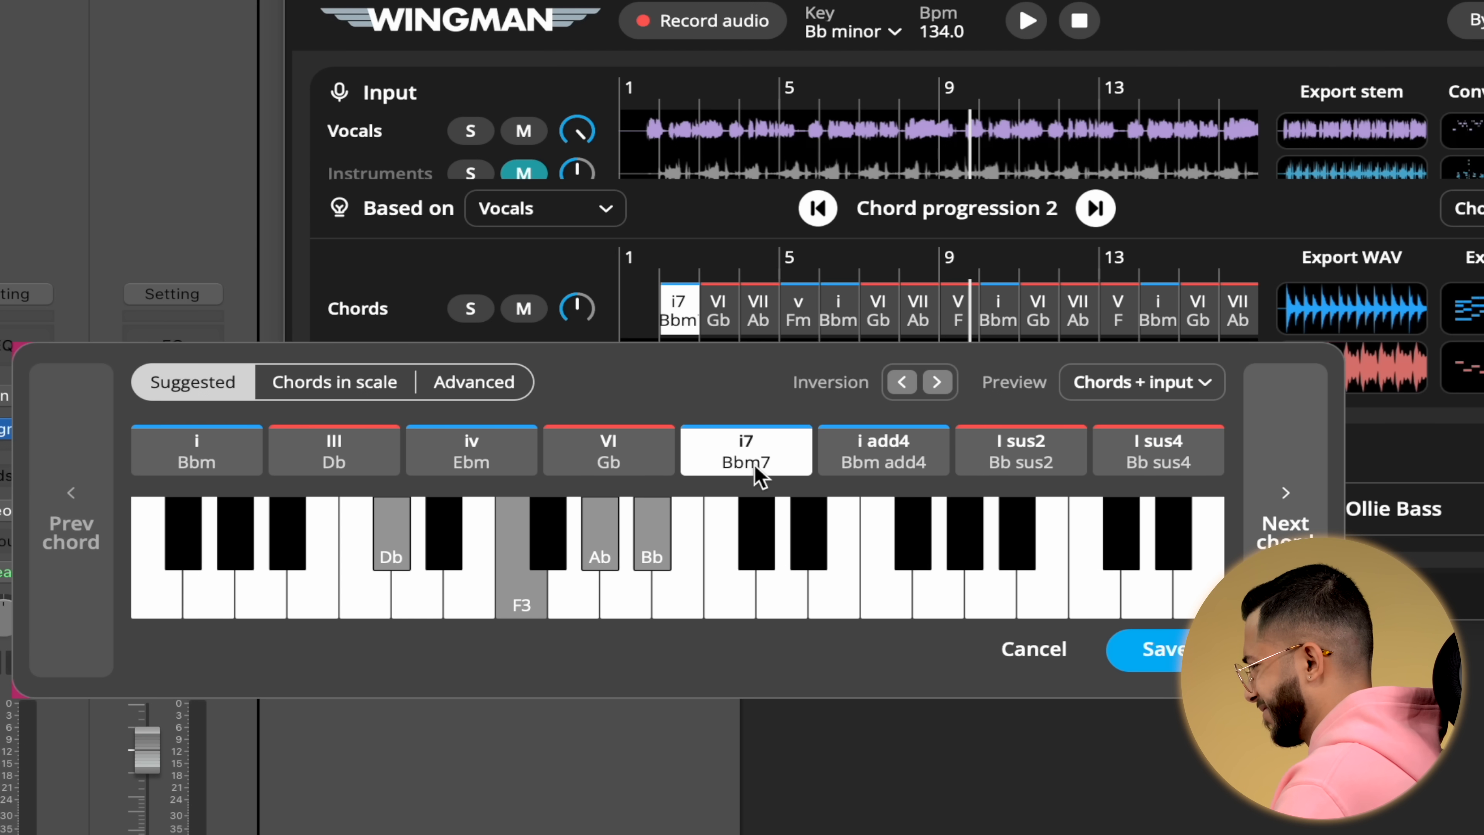
{"action": "left_click", "coordinate": [852, 475]}
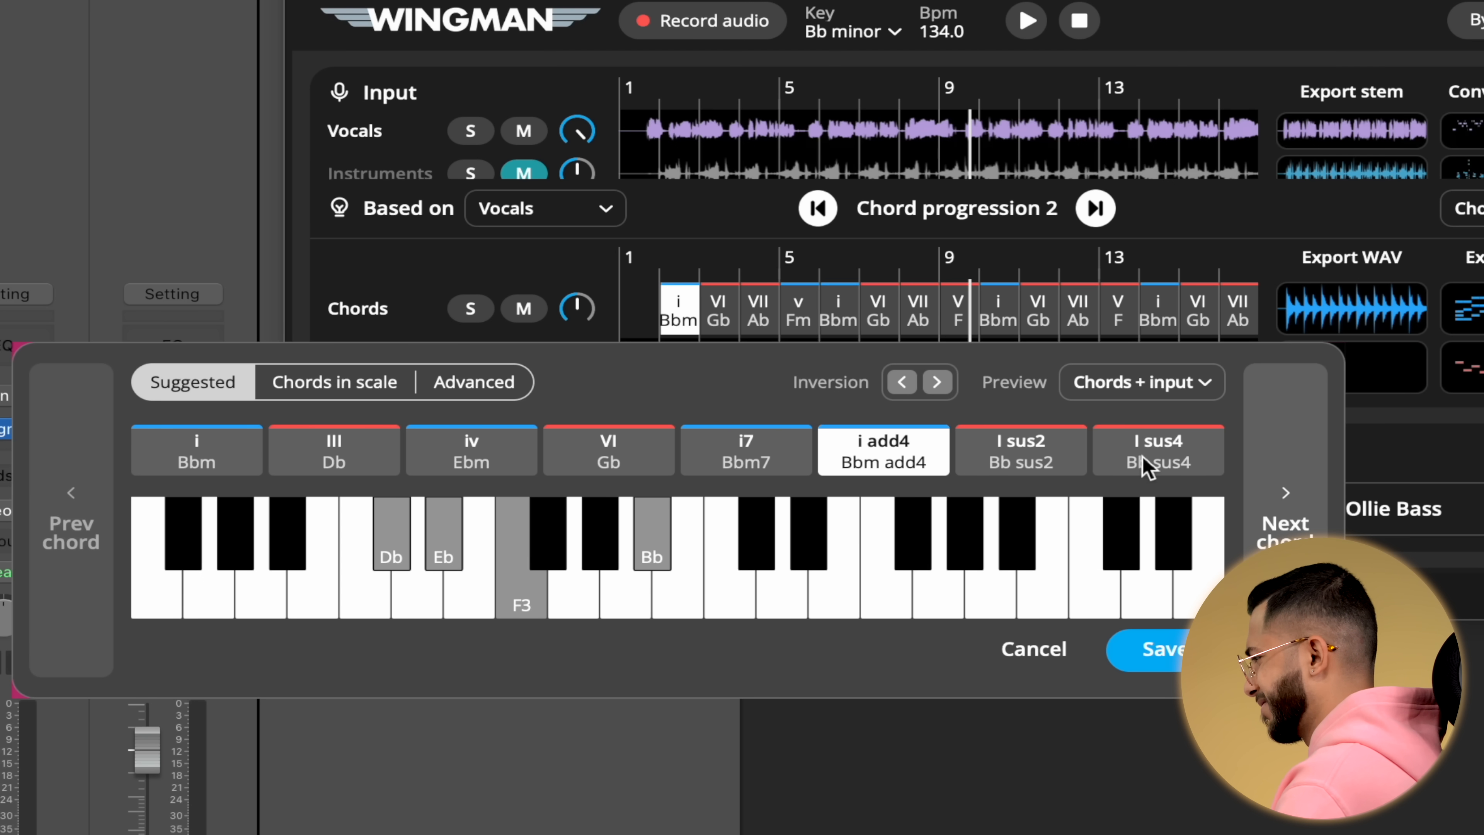
{"action": "left_click", "coordinate": [1071, 465]}
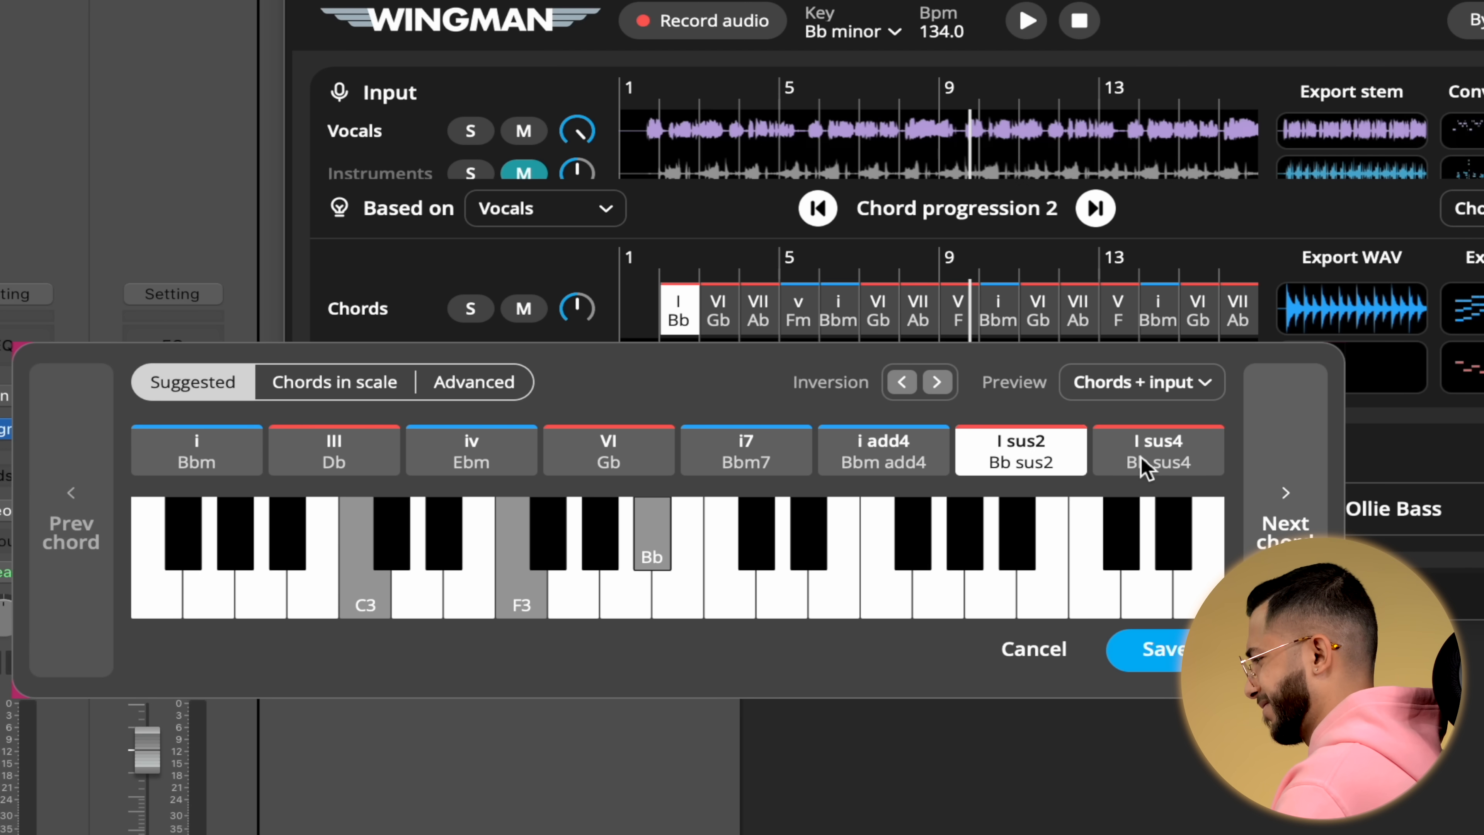
{"action": "left_click", "coordinate": [1147, 467]}
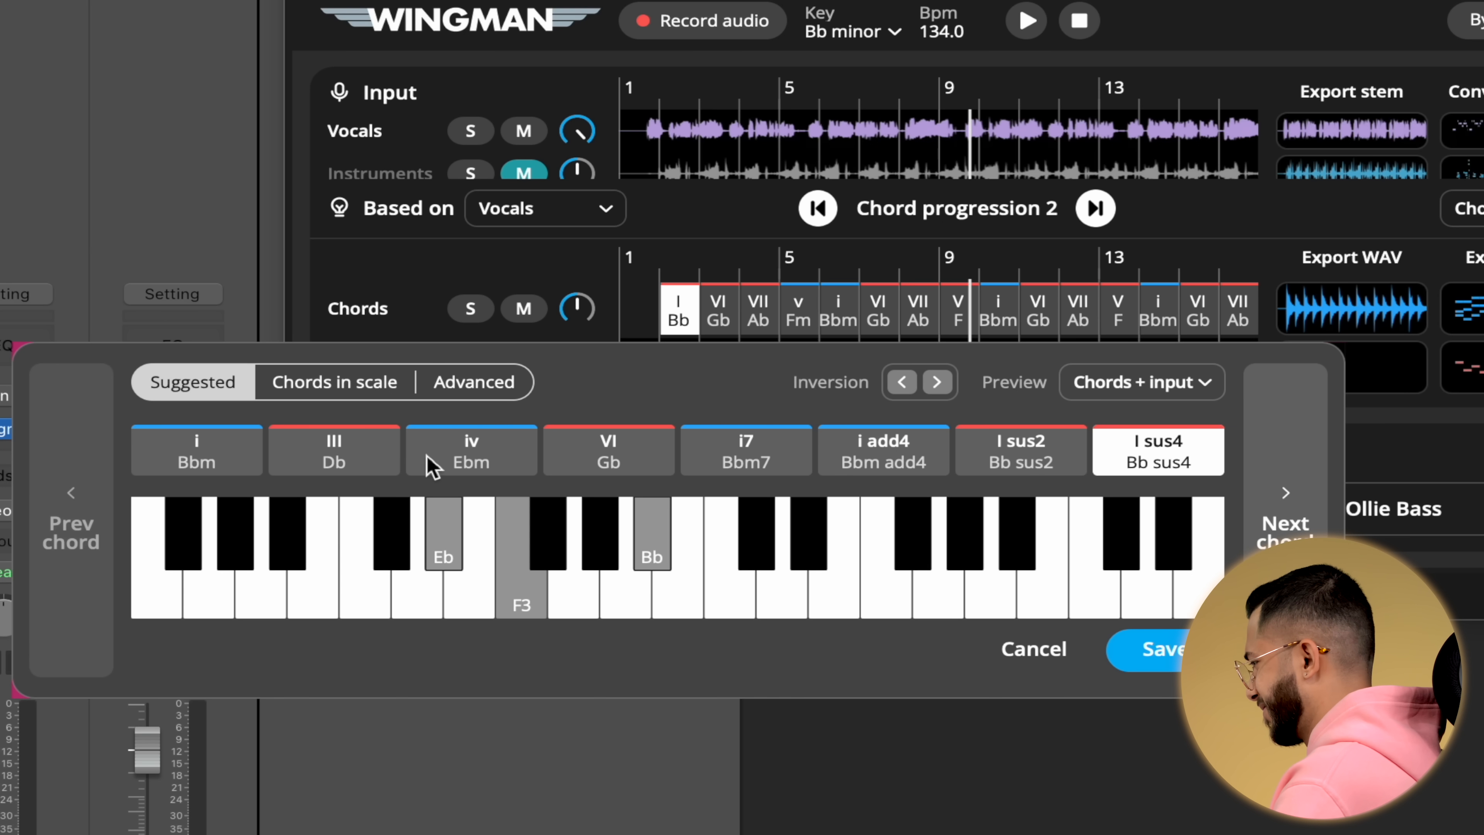
{"action": "left_click", "coordinate": [472, 463]}
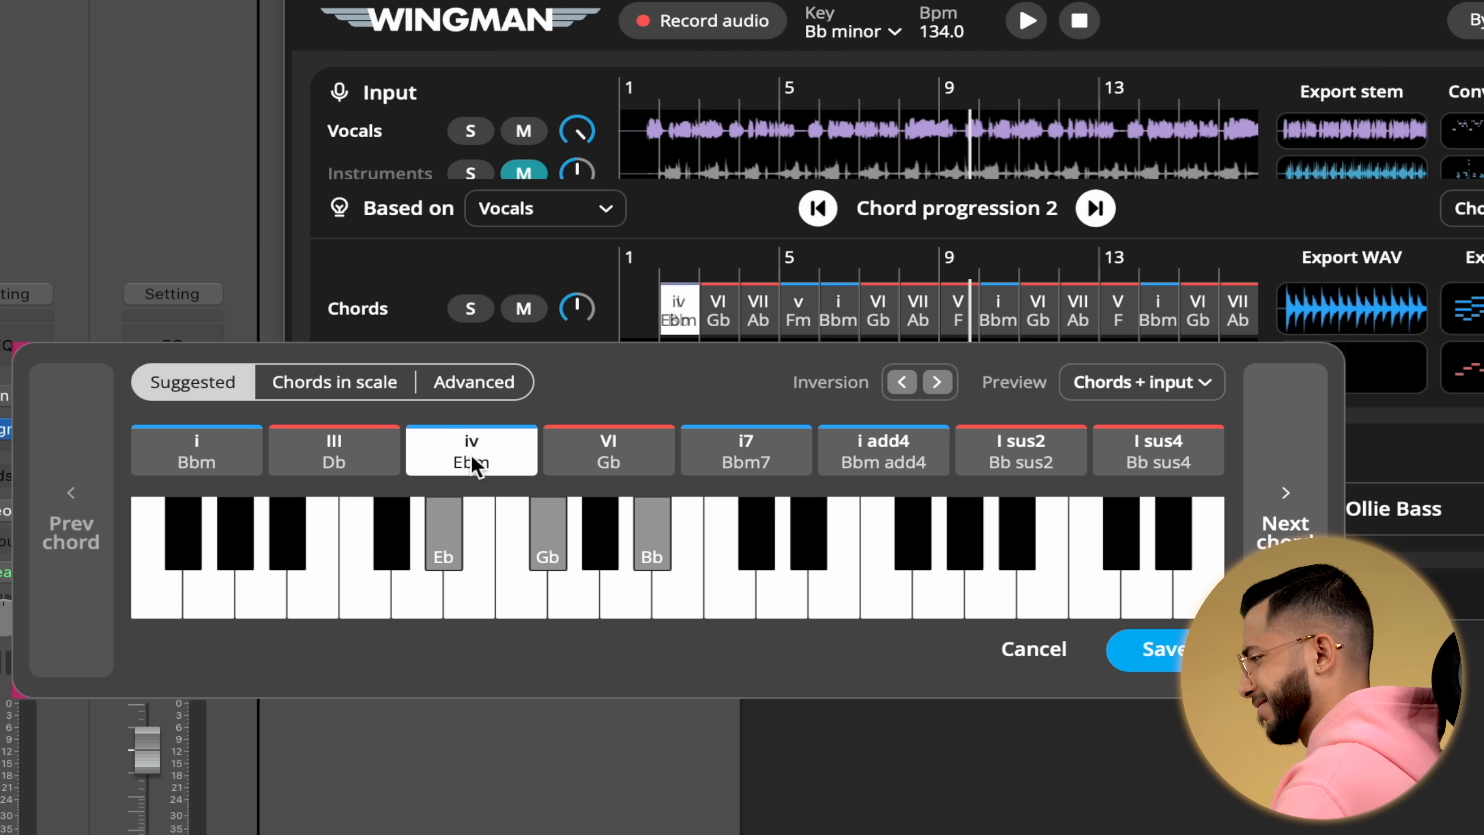
{"action": "left_click", "coordinate": [213, 464]}
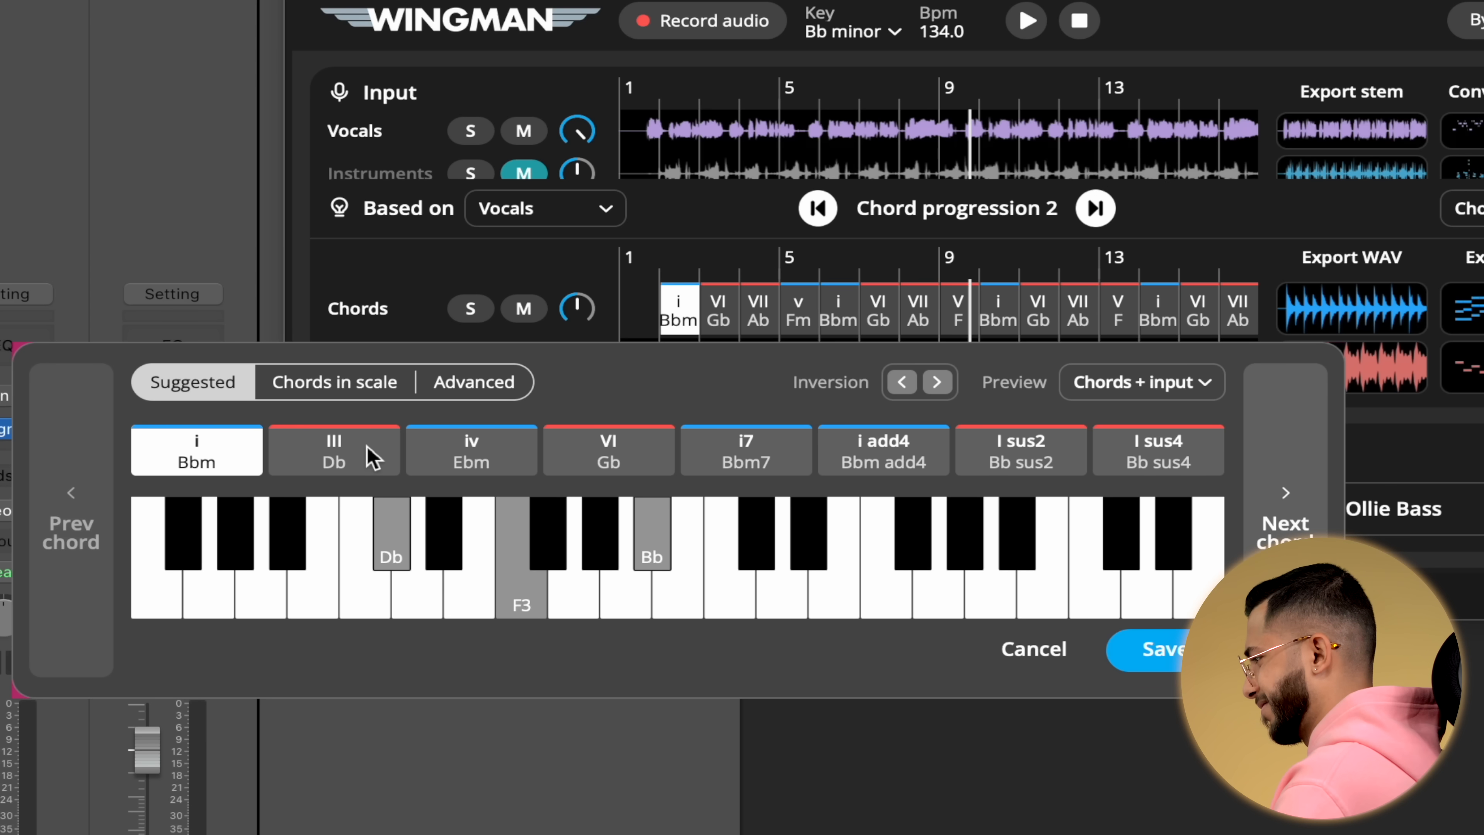
{"action": "left_click", "coordinate": [372, 457]}
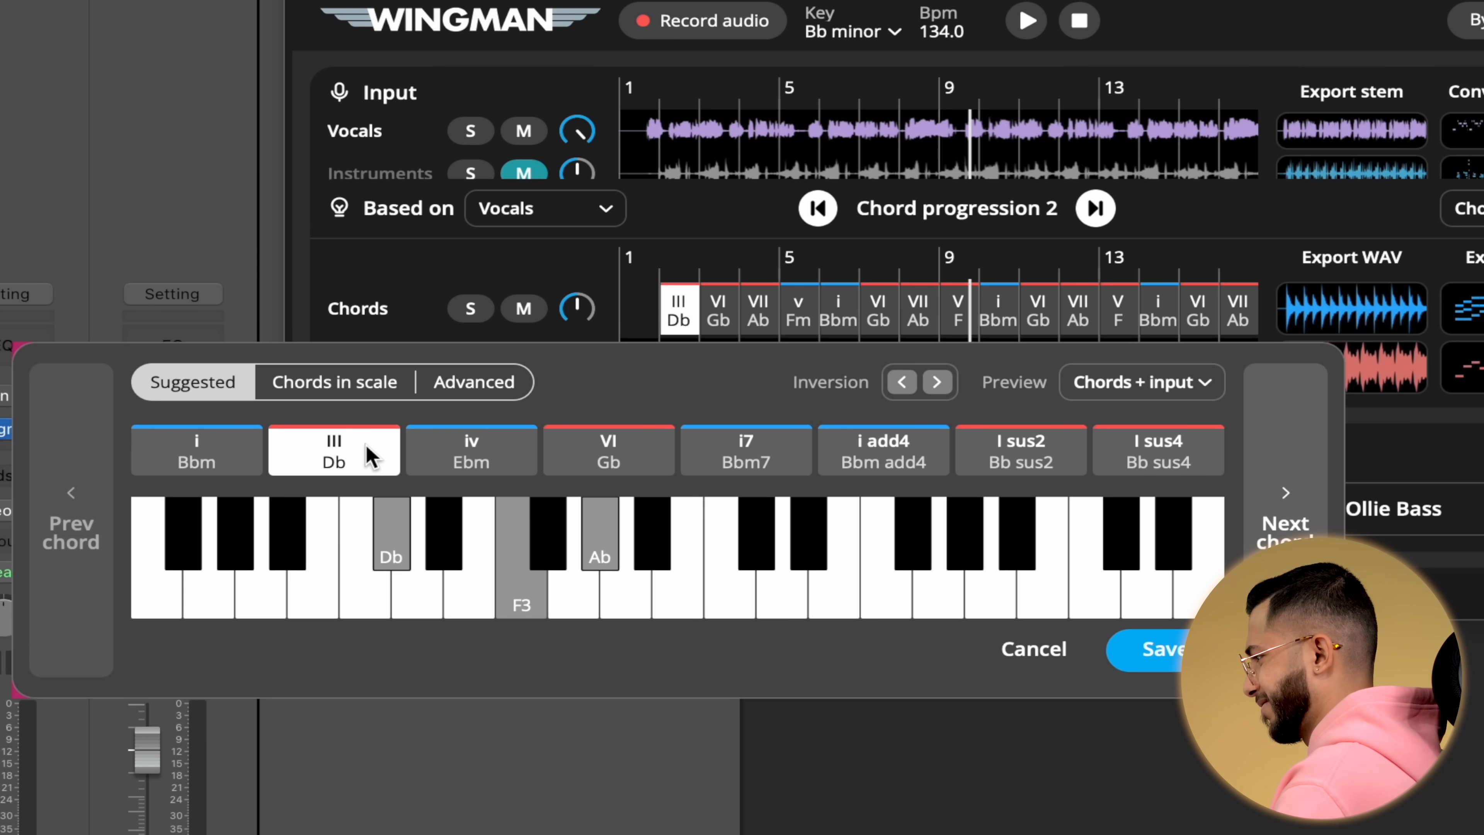
{"action": "left_click", "coordinate": [479, 454]}
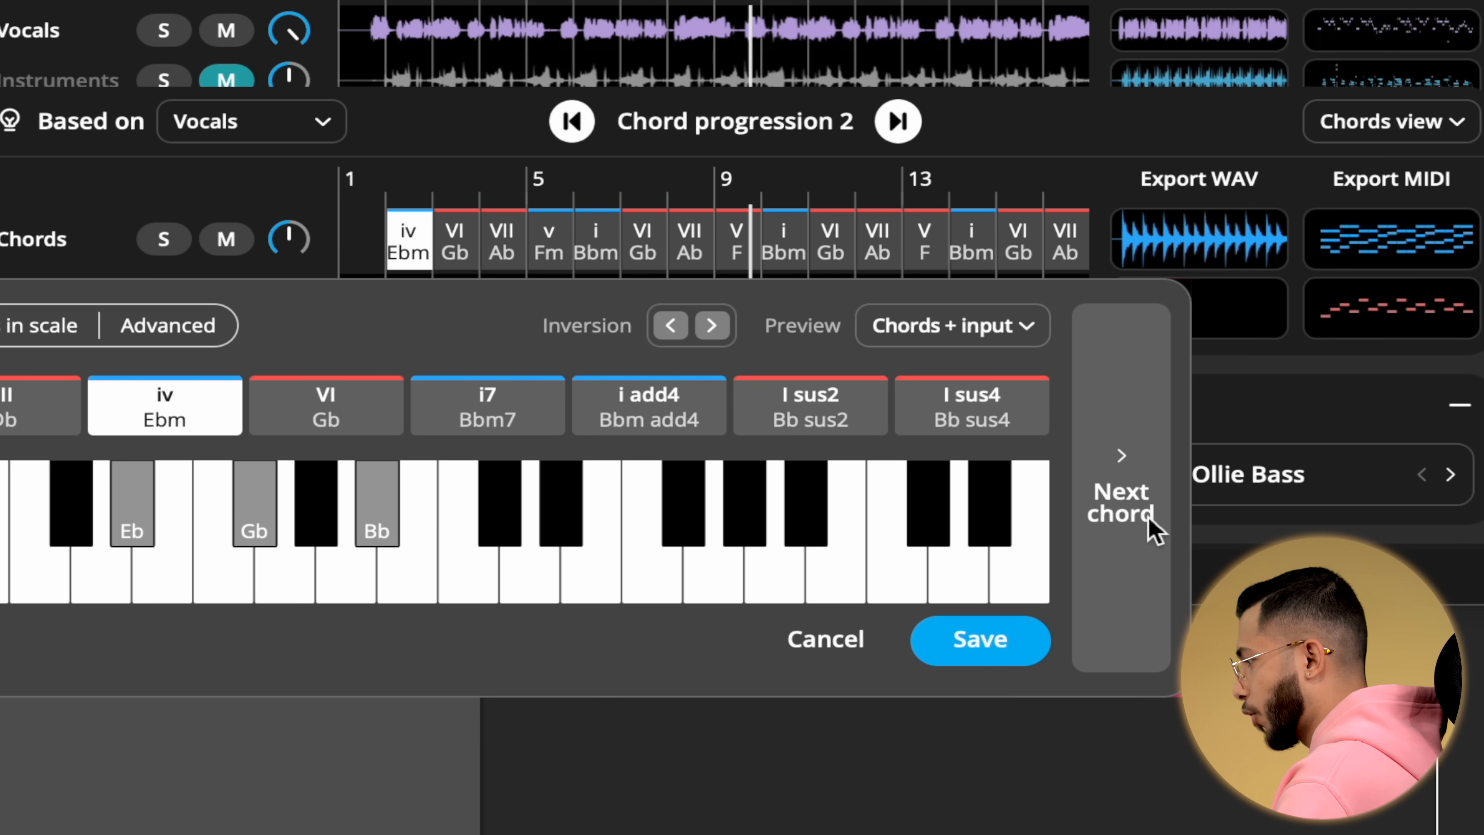
Move to the next chord, audition its suggestions, choose I sus4 (Bb sus4) and save the edits.
{"action": "left_click", "coordinate": [1154, 530]}
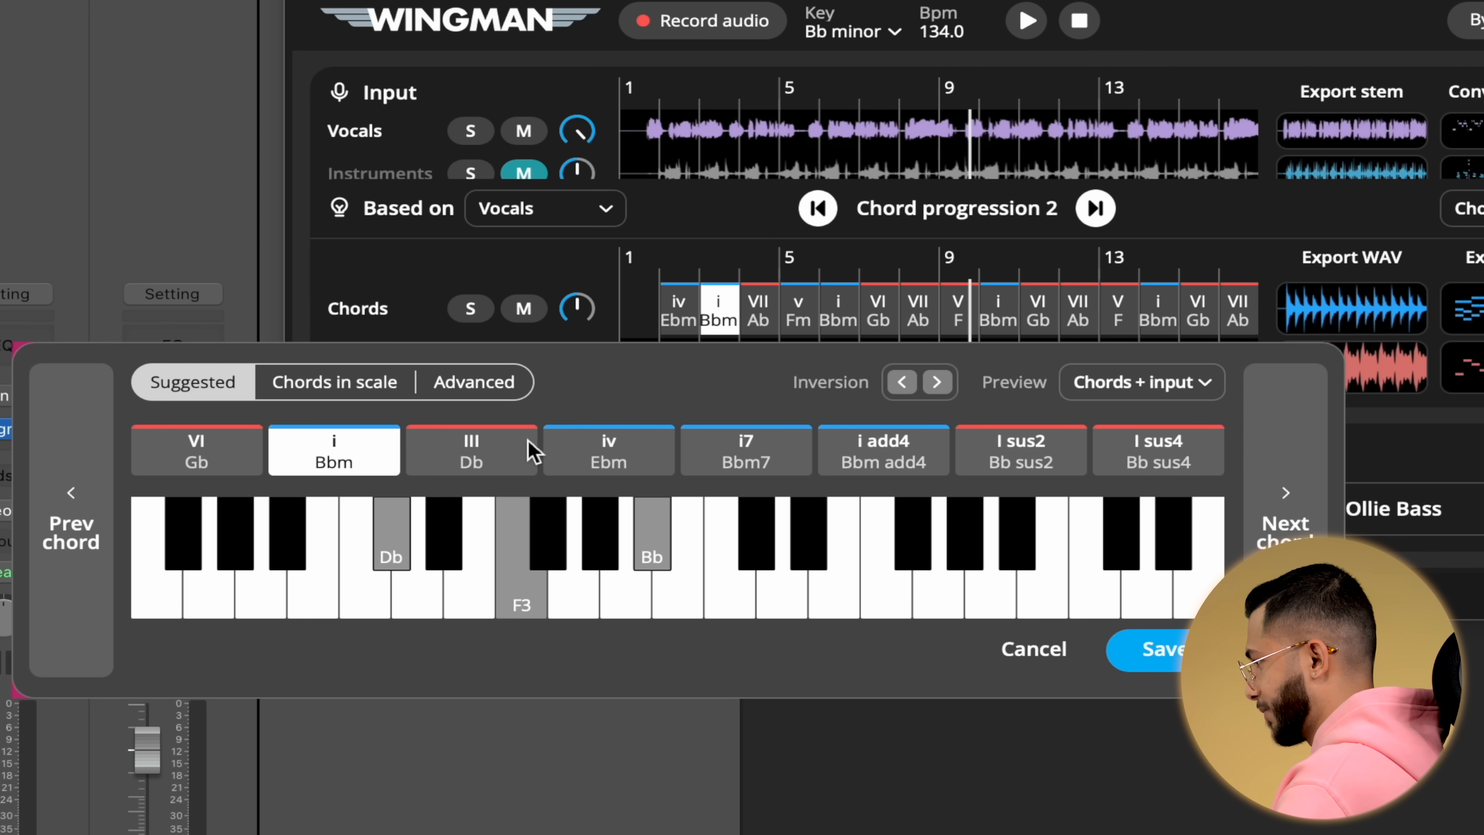
{"action": "left_click", "coordinate": [529, 442]}
{"action": "left_click", "coordinate": [631, 471]}
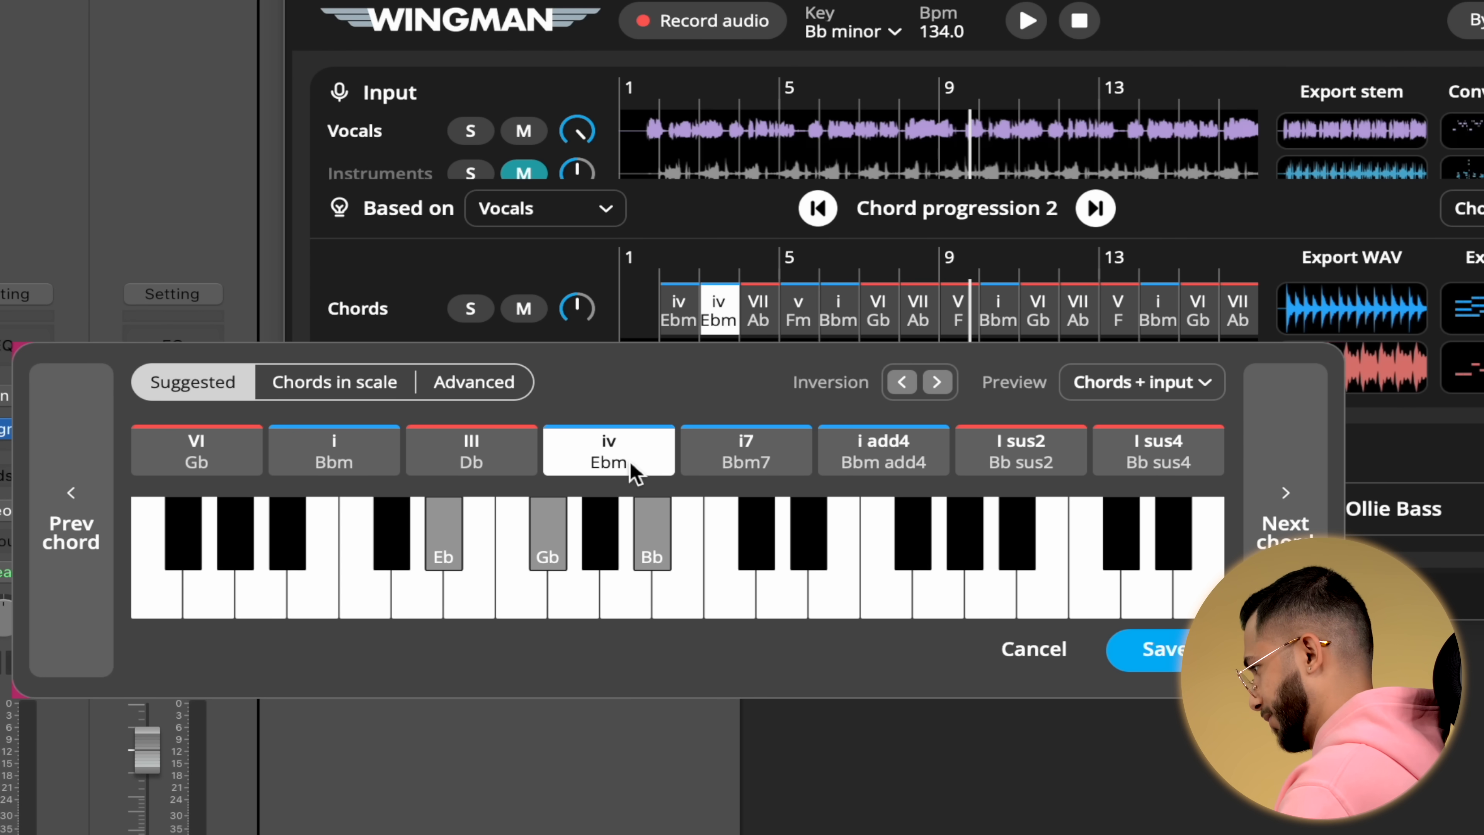
{"action": "left_click", "coordinate": [769, 471]}
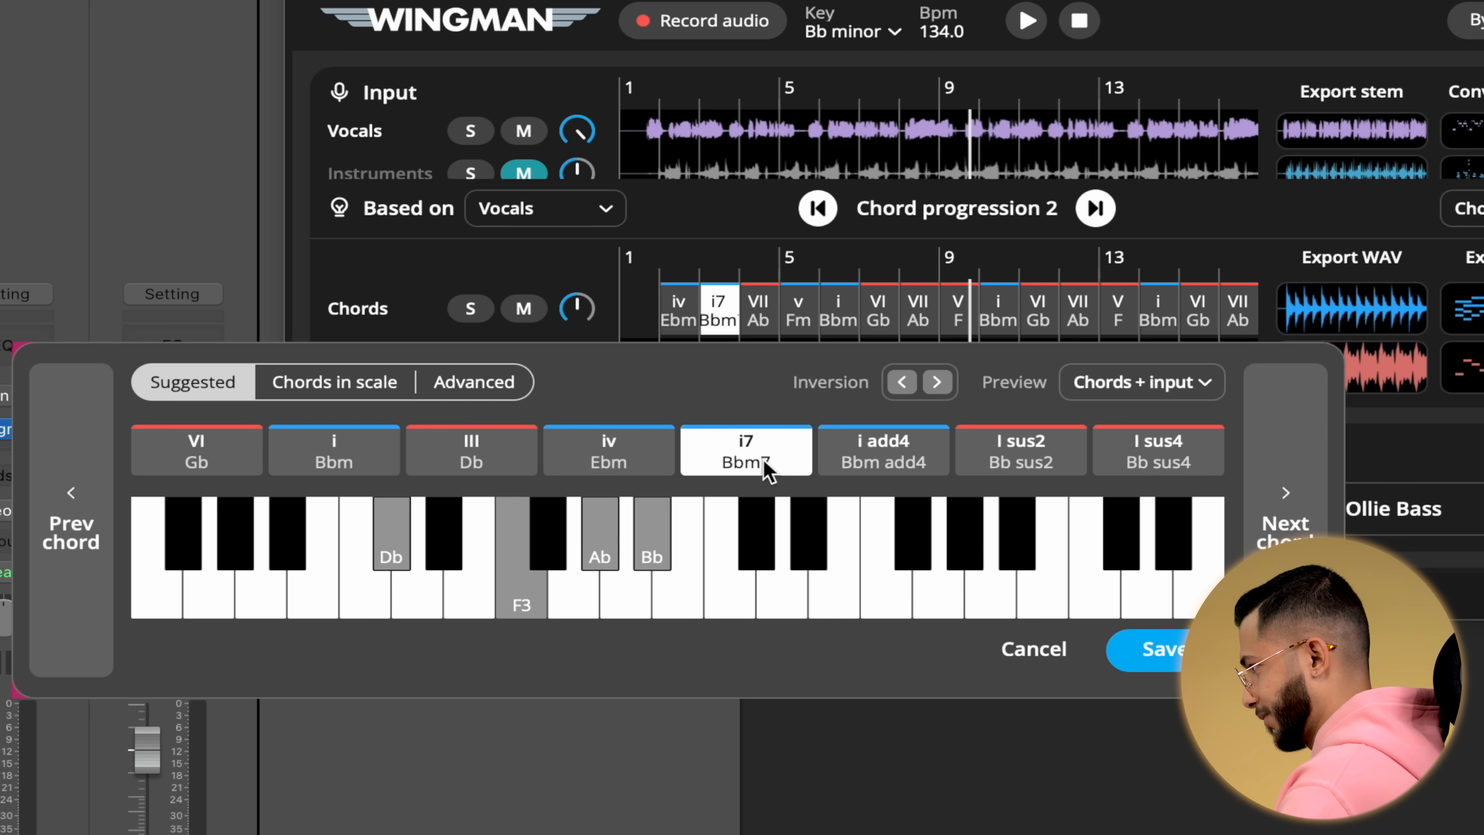
{"action": "left_click", "coordinate": [926, 461]}
{"action": "left_click", "coordinate": [1032, 466]}
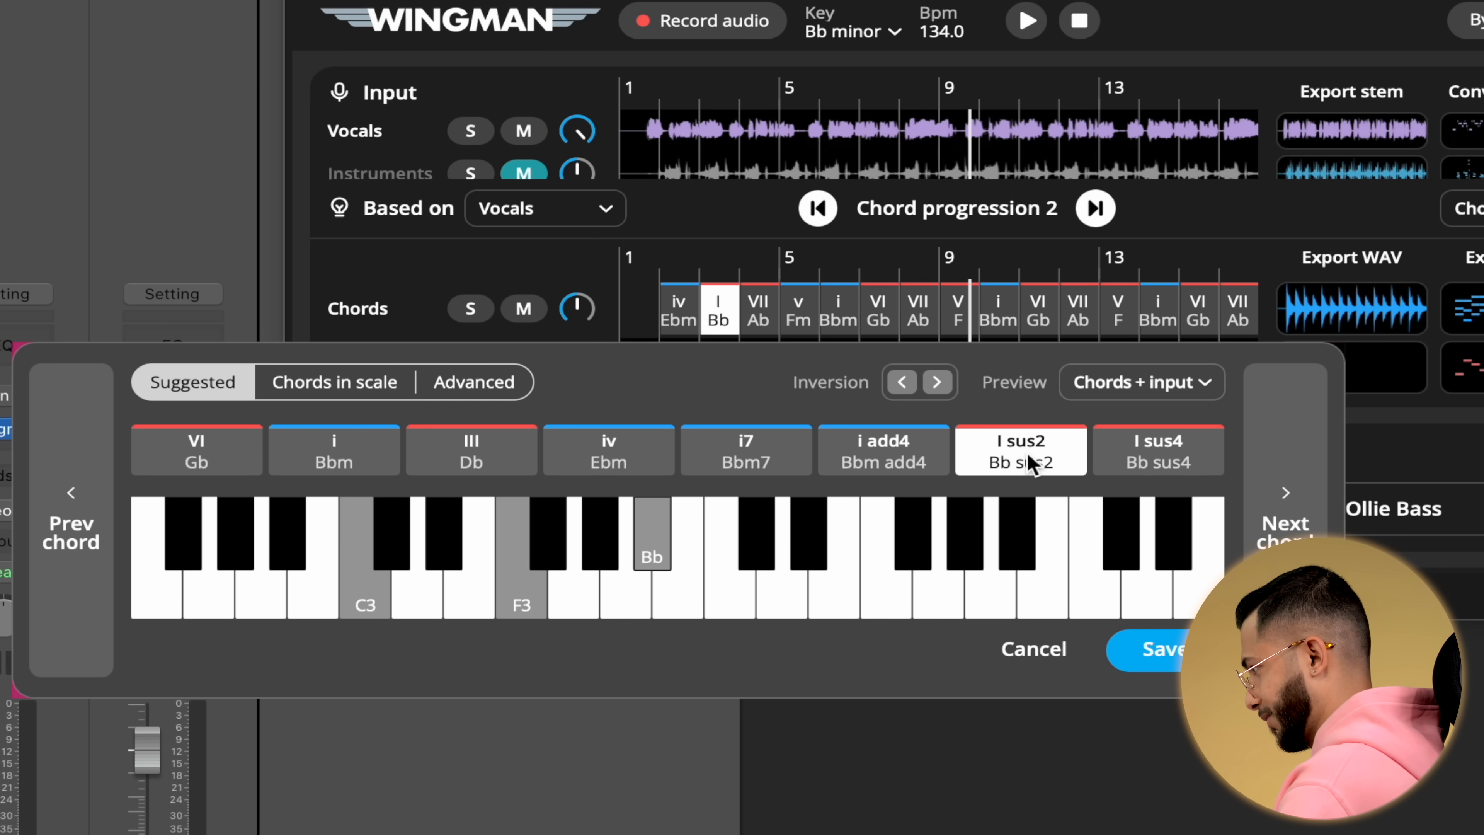
{"action": "left_click", "coordinate": [1136, 467]}
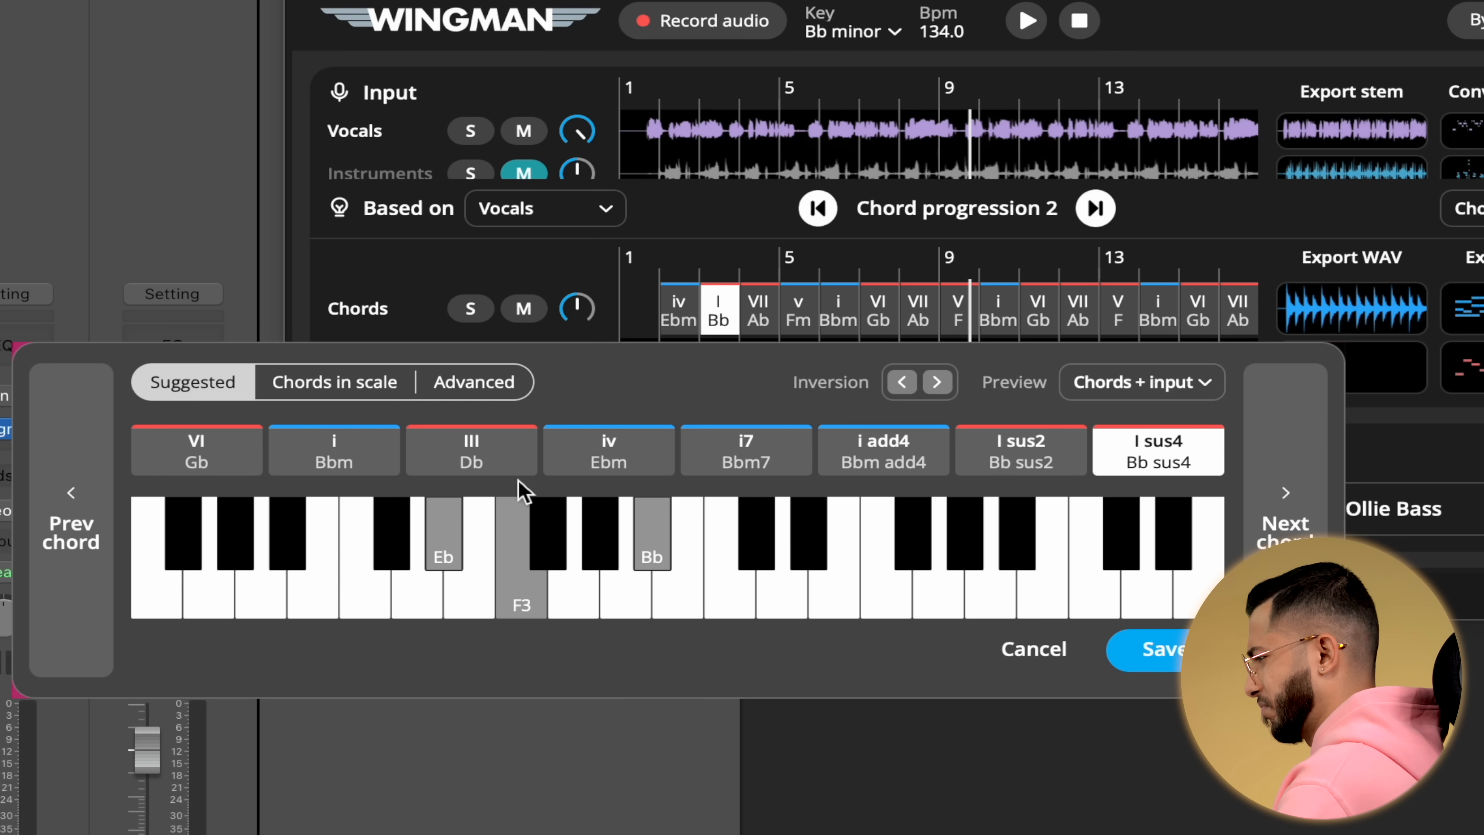
{"action": "left_click", "coordinate": [1164, 649]}
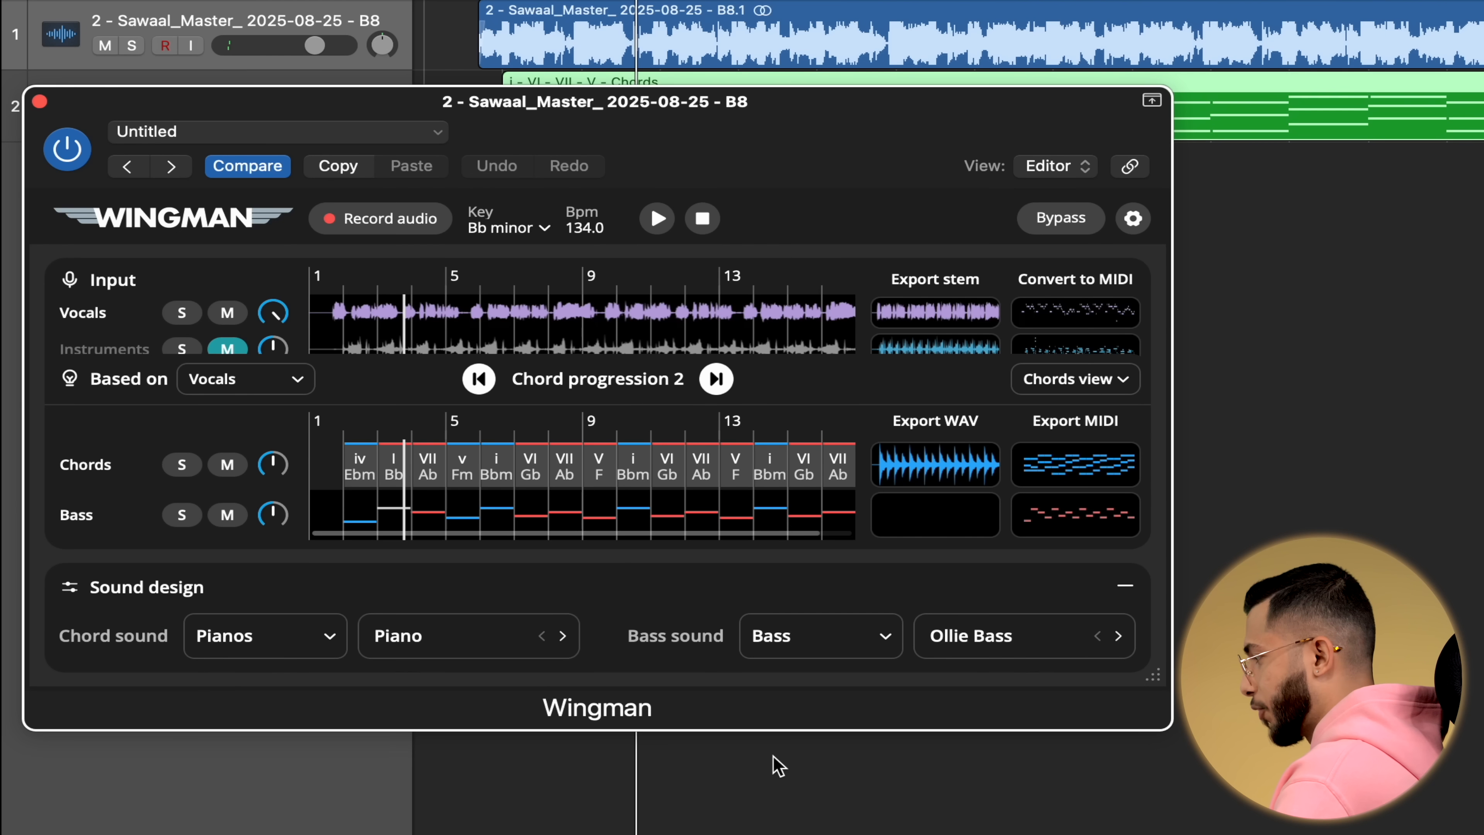
Reopen the first chord, change it to III Db, save, and play the progression.
{"action": "left_click", "coordinate": [358, 520]}
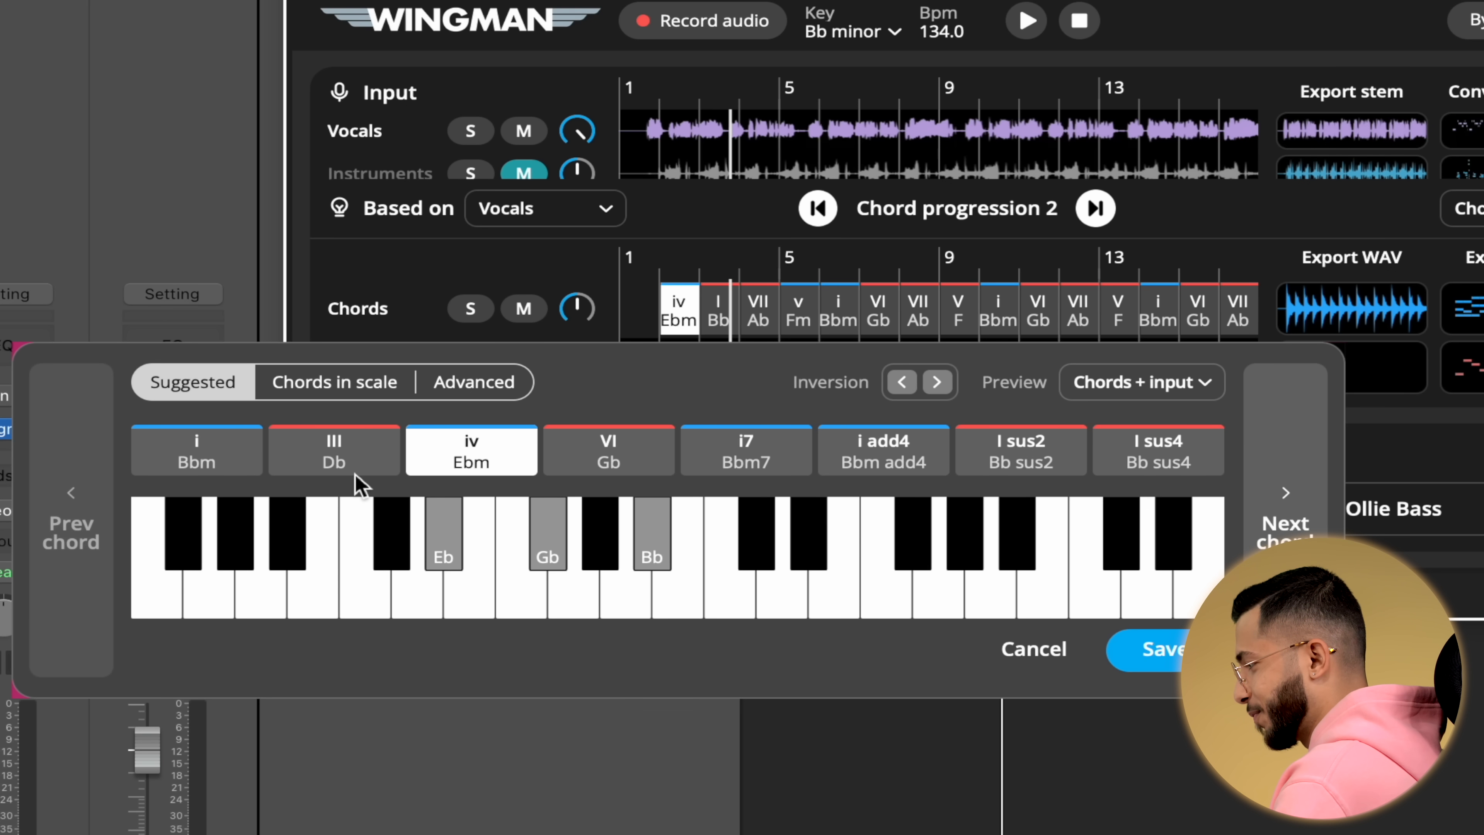
{"action": "left_click", "coordinate": [358, 484]}
{"action": "left_click", "coordinate": [193, 467]}
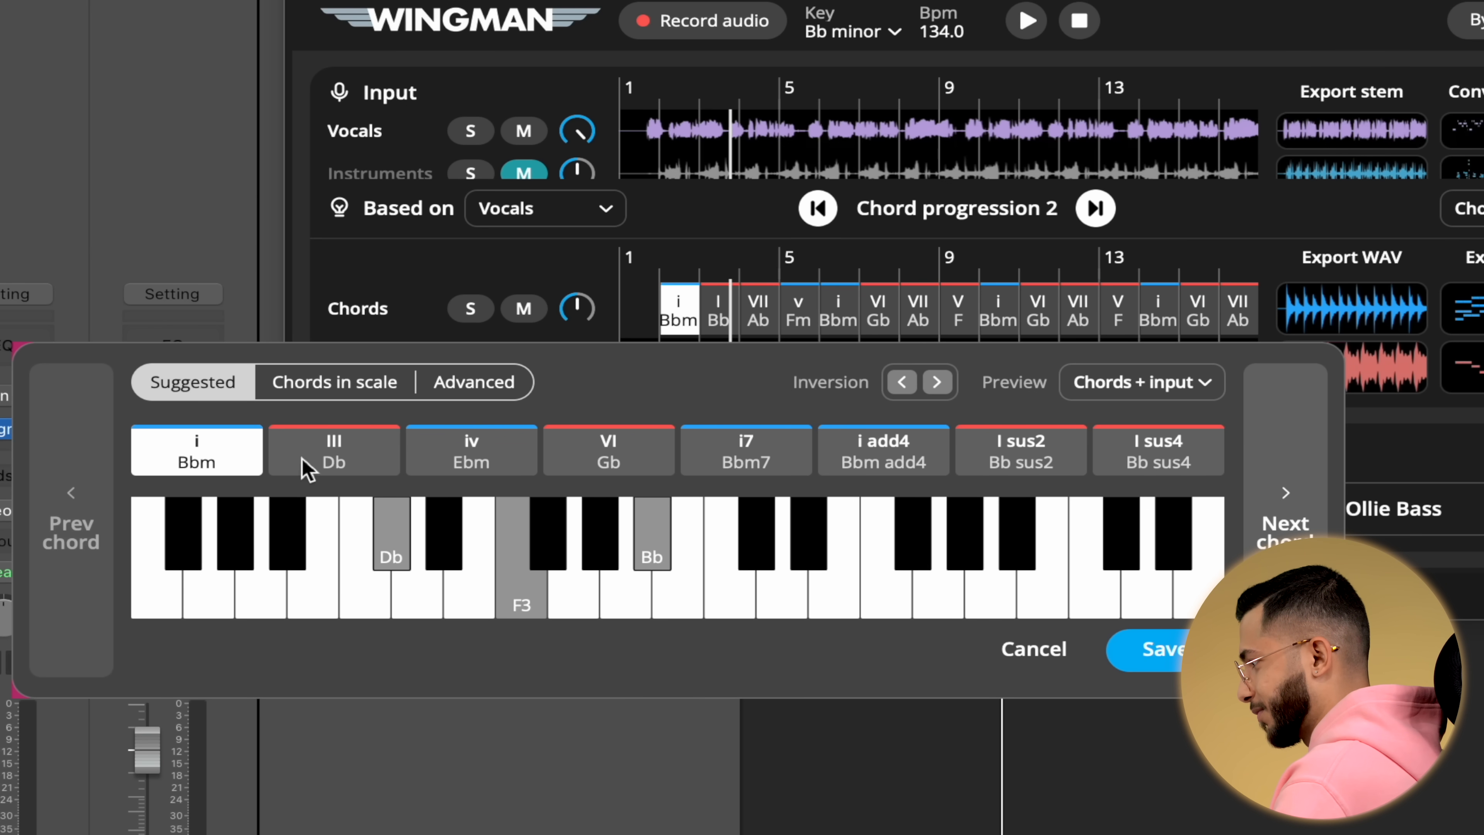
{"action": "left_click", "coordinate": [334, 468]}
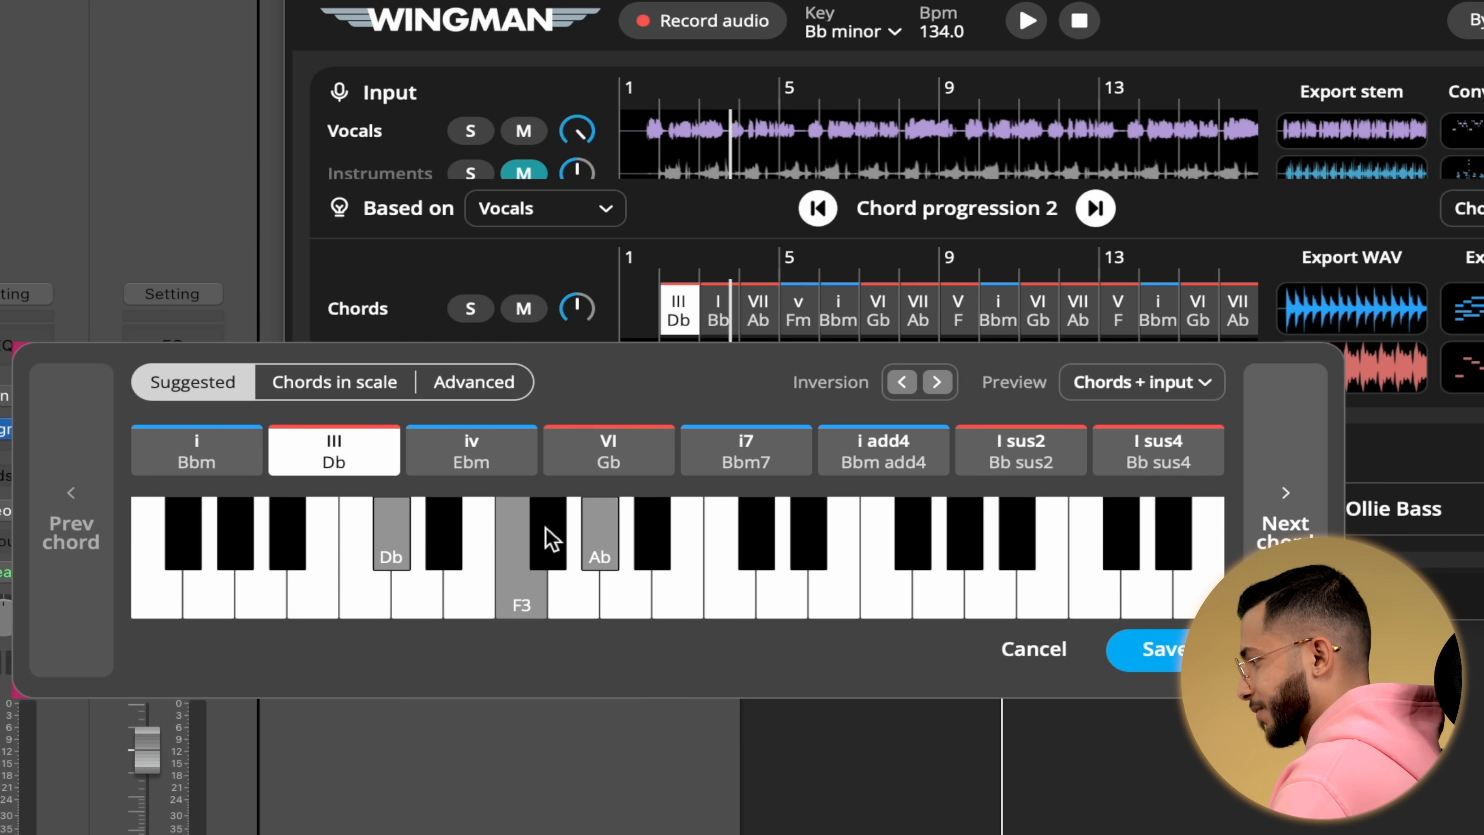
{"action": "left_click", "coordinate": [1186, 652]}
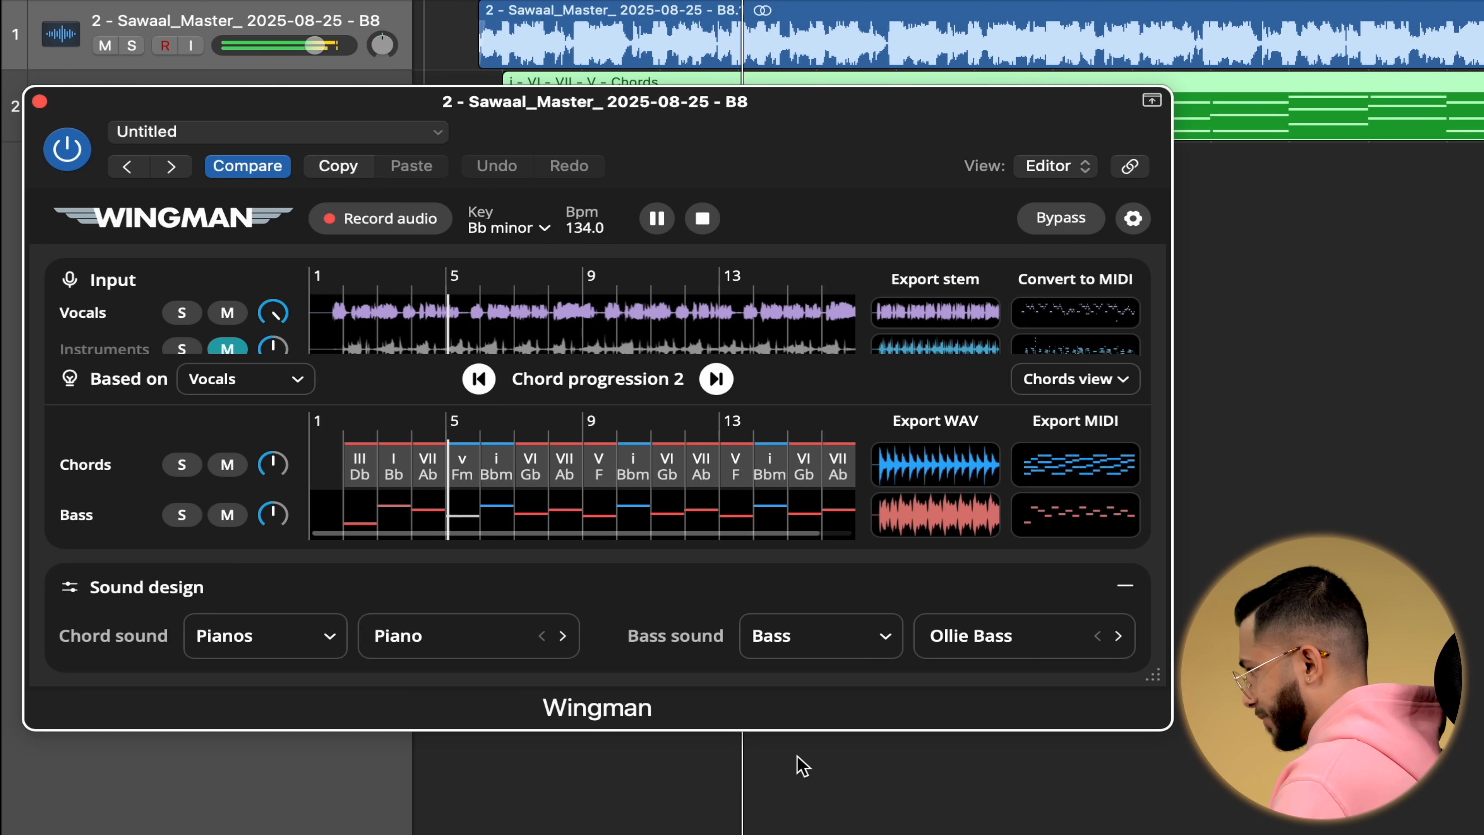
{"action": "key", "text": "space"}
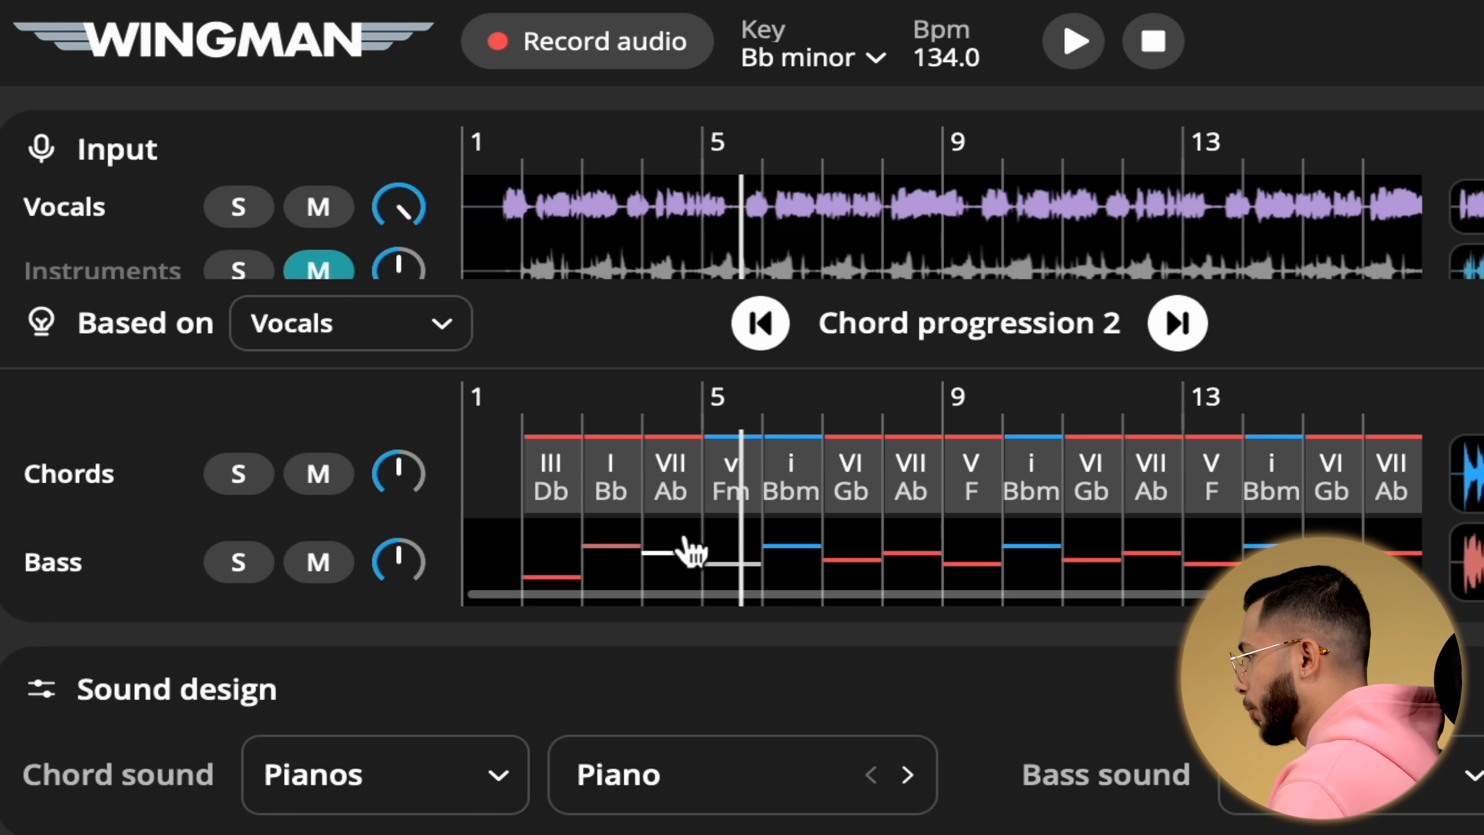
Open the third chord's editor, audition its suggested chords, and settle on v7 Fm7.
{"action": "left_click", "coordinate": [690, 547]}
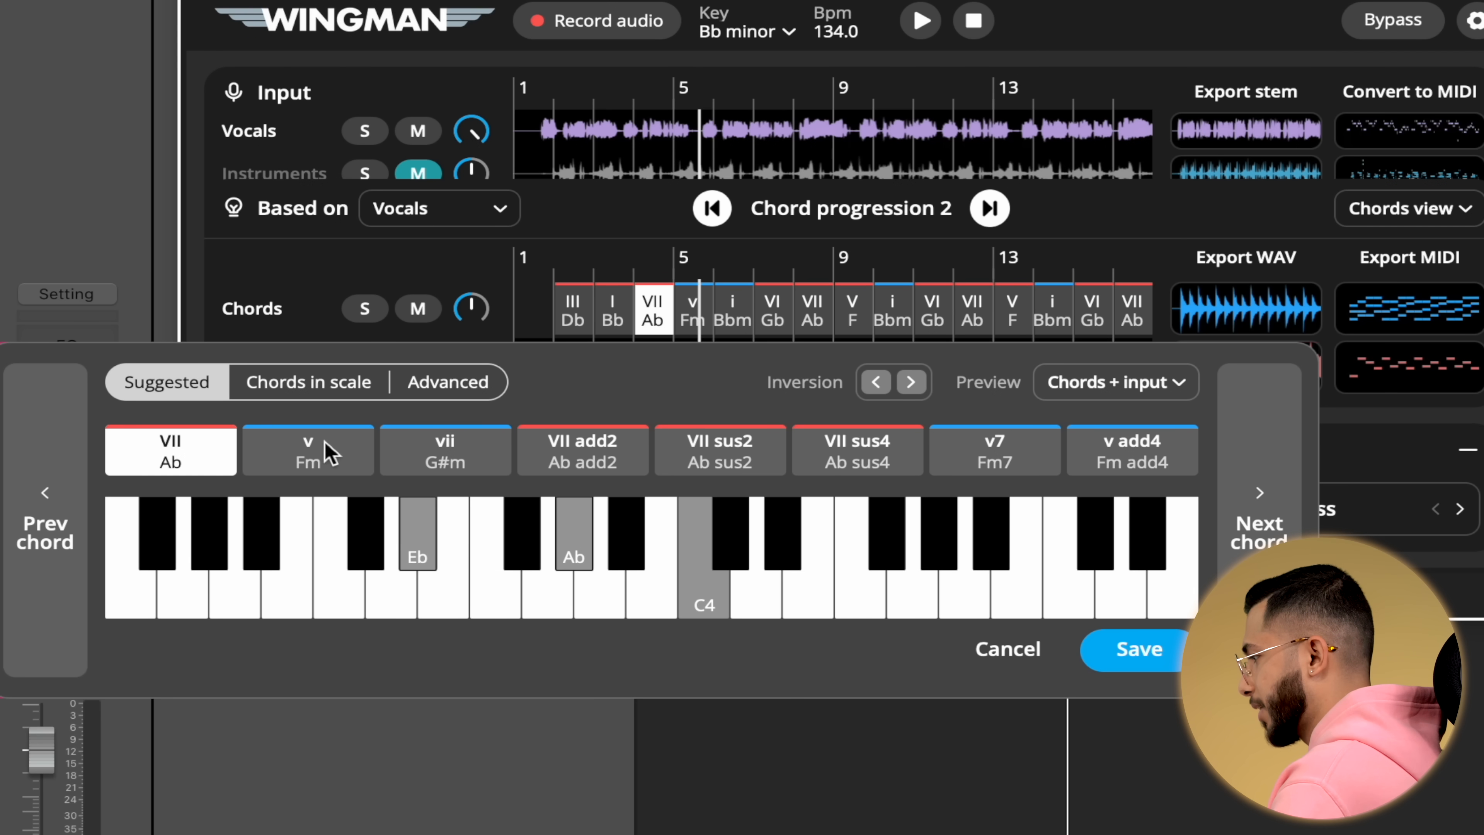
{"action": "left_click", "coordinate": [329, 453]}
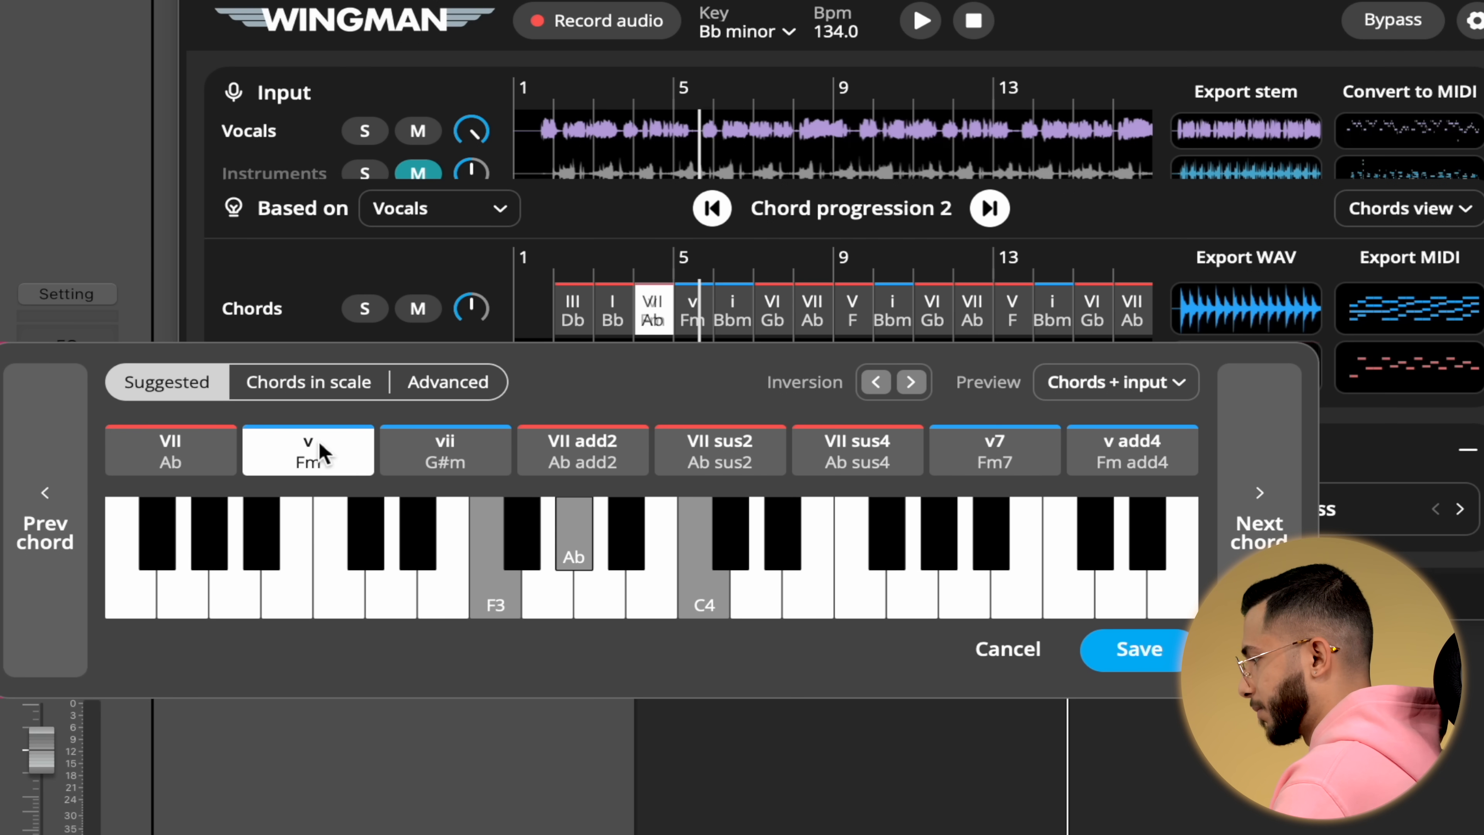
{"action": "left_click", "coordinate": [491, 462]}
{"action": "left_click", "coordinate": [582, 462]}
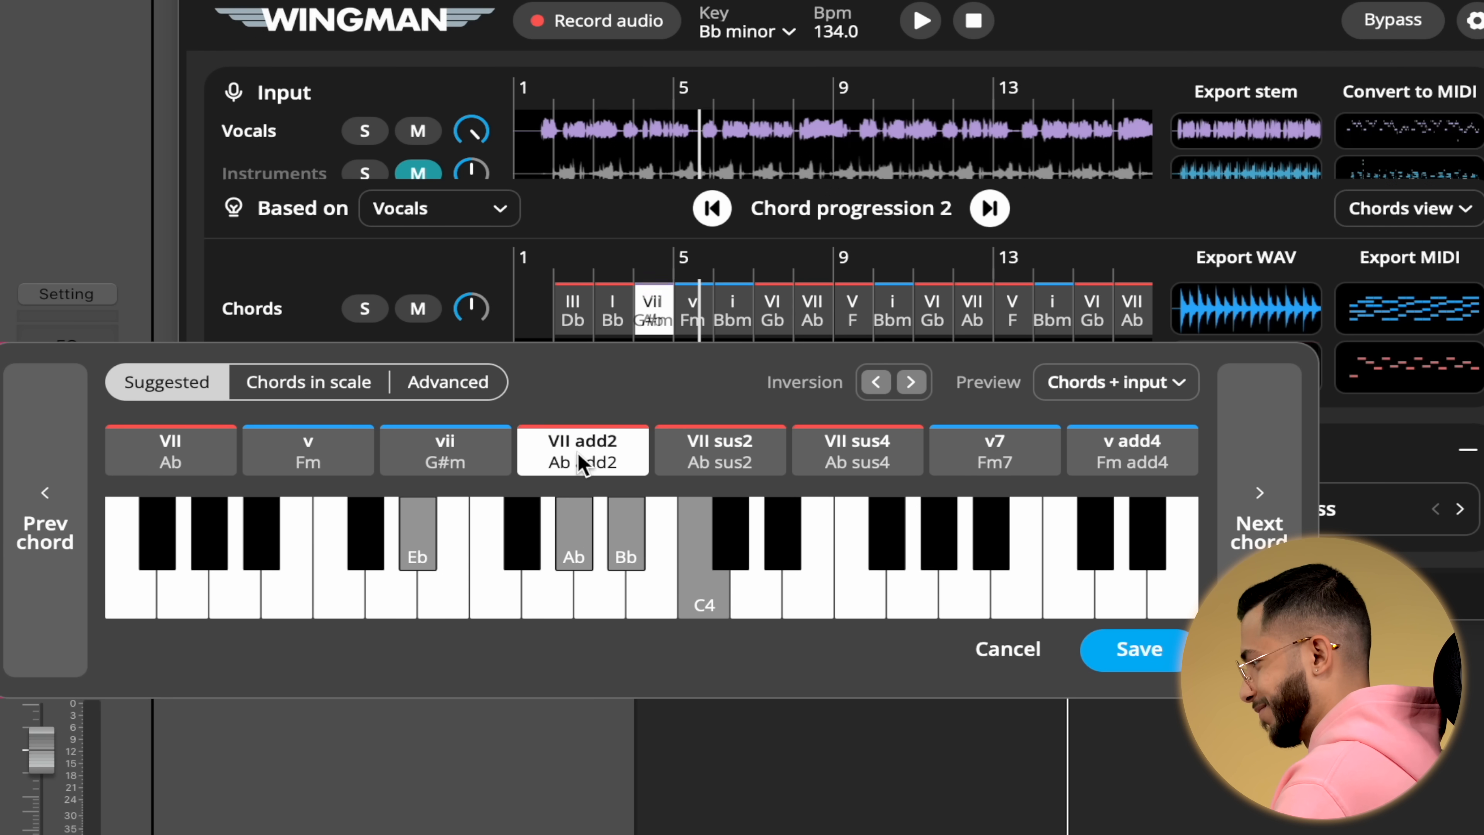
{"action": "left_click", "coordinate": [742, 459]}
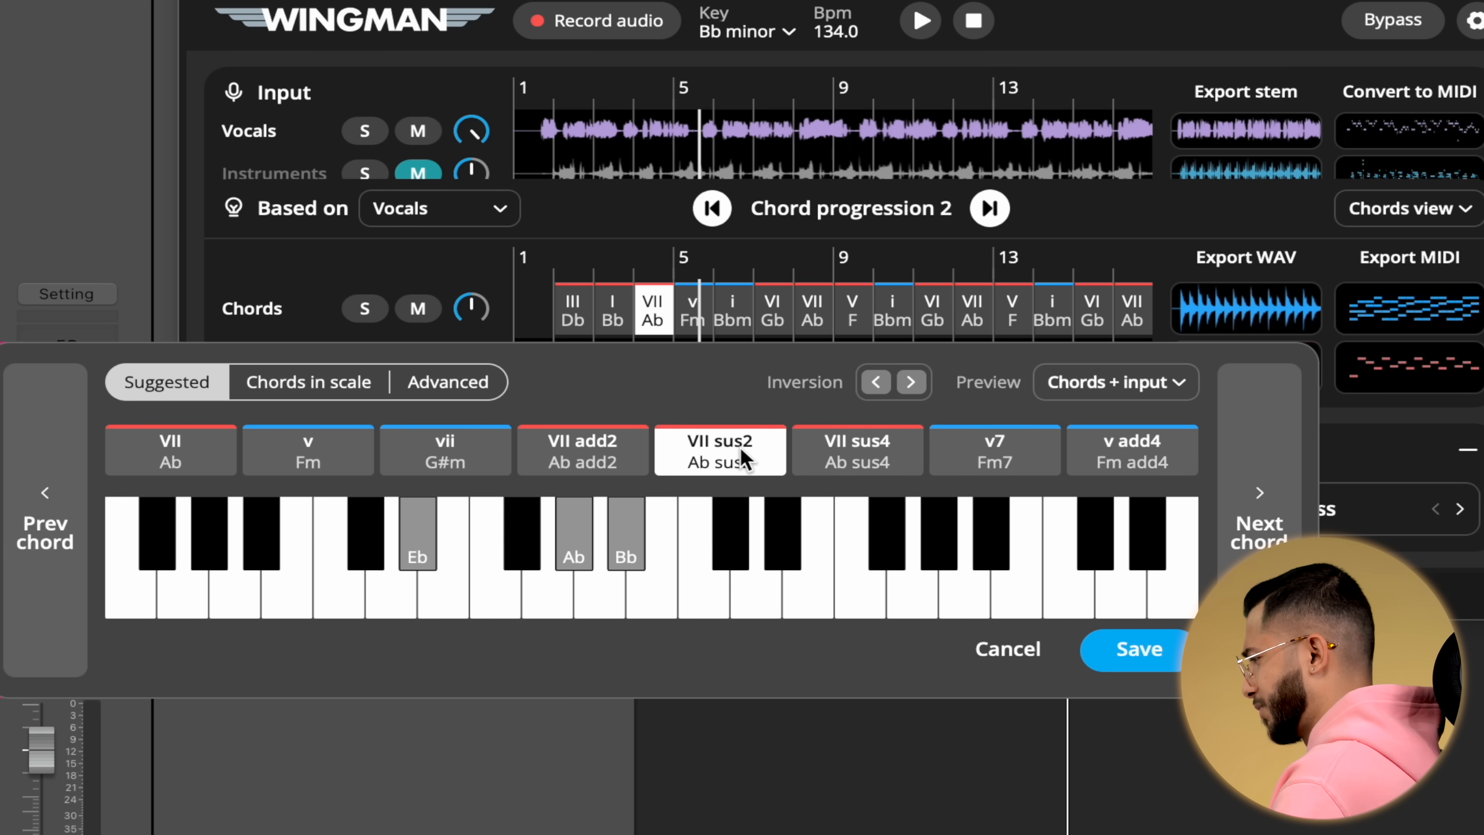
{"action": "left_click", "coordinate": [898, 457]}
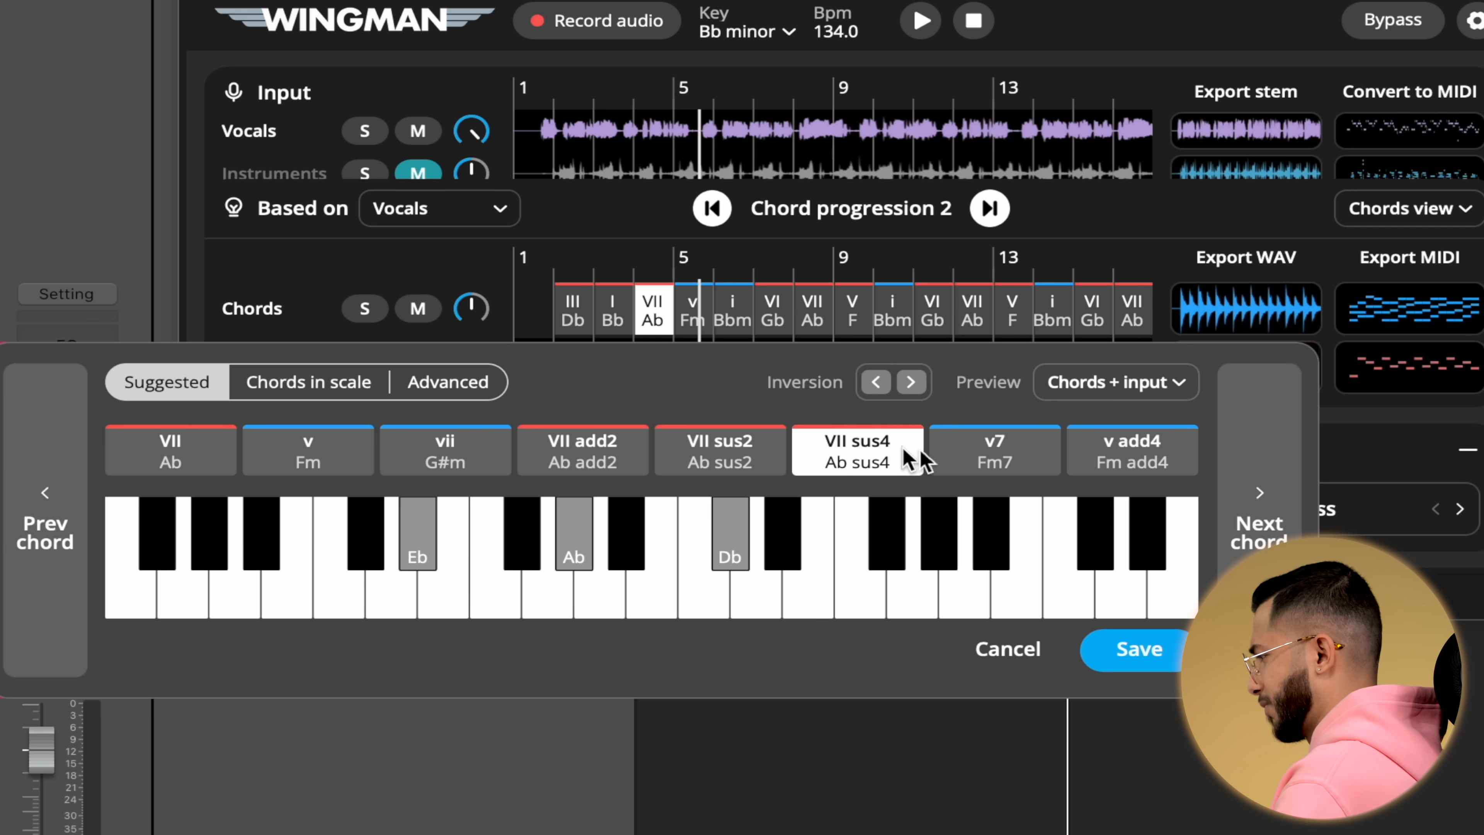
{"action": "left_click", "coordinate": [1019, 458]}
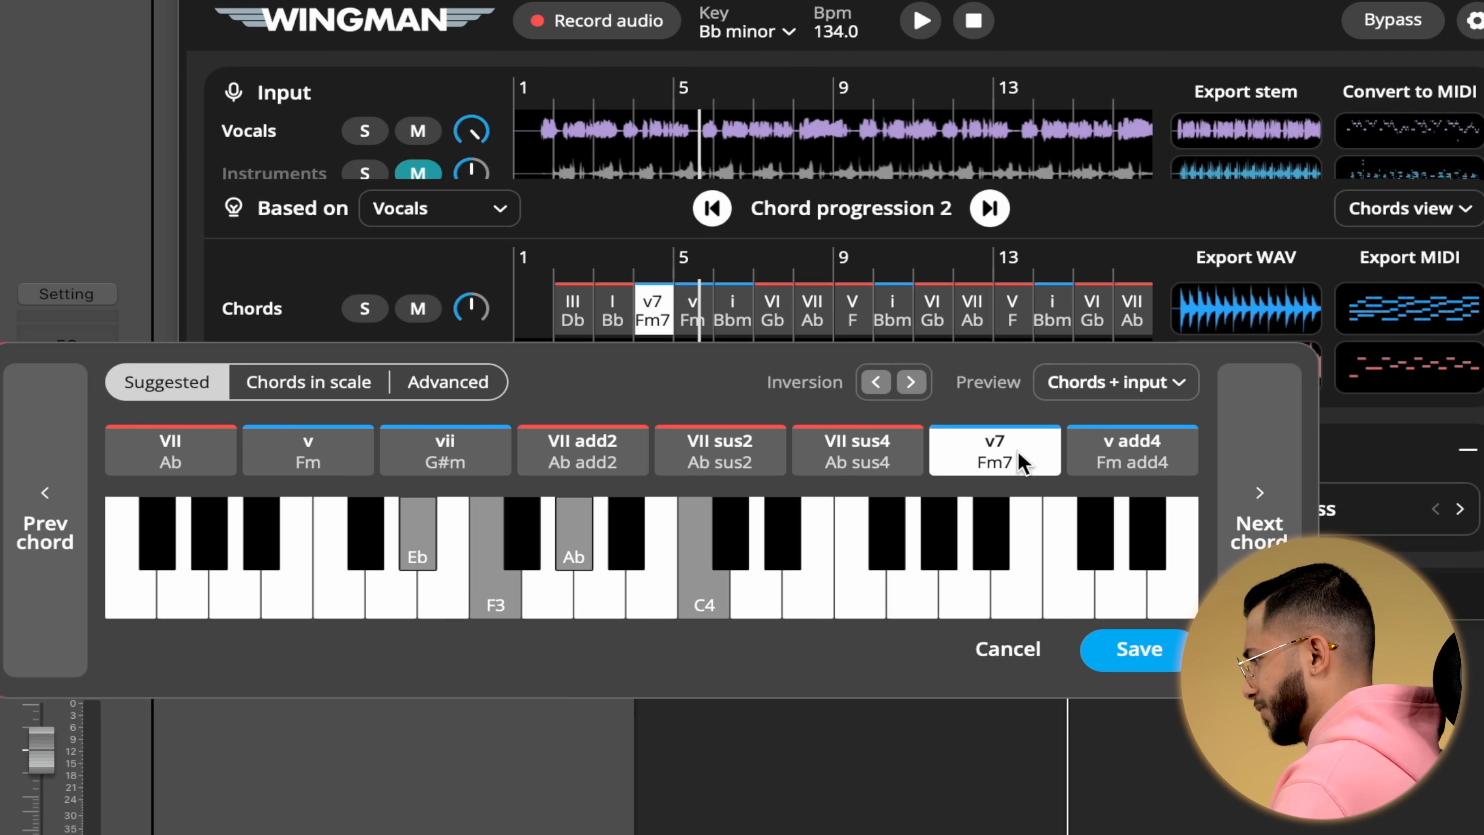
{"action": "left_click", "coordinate": [1112, 466]}
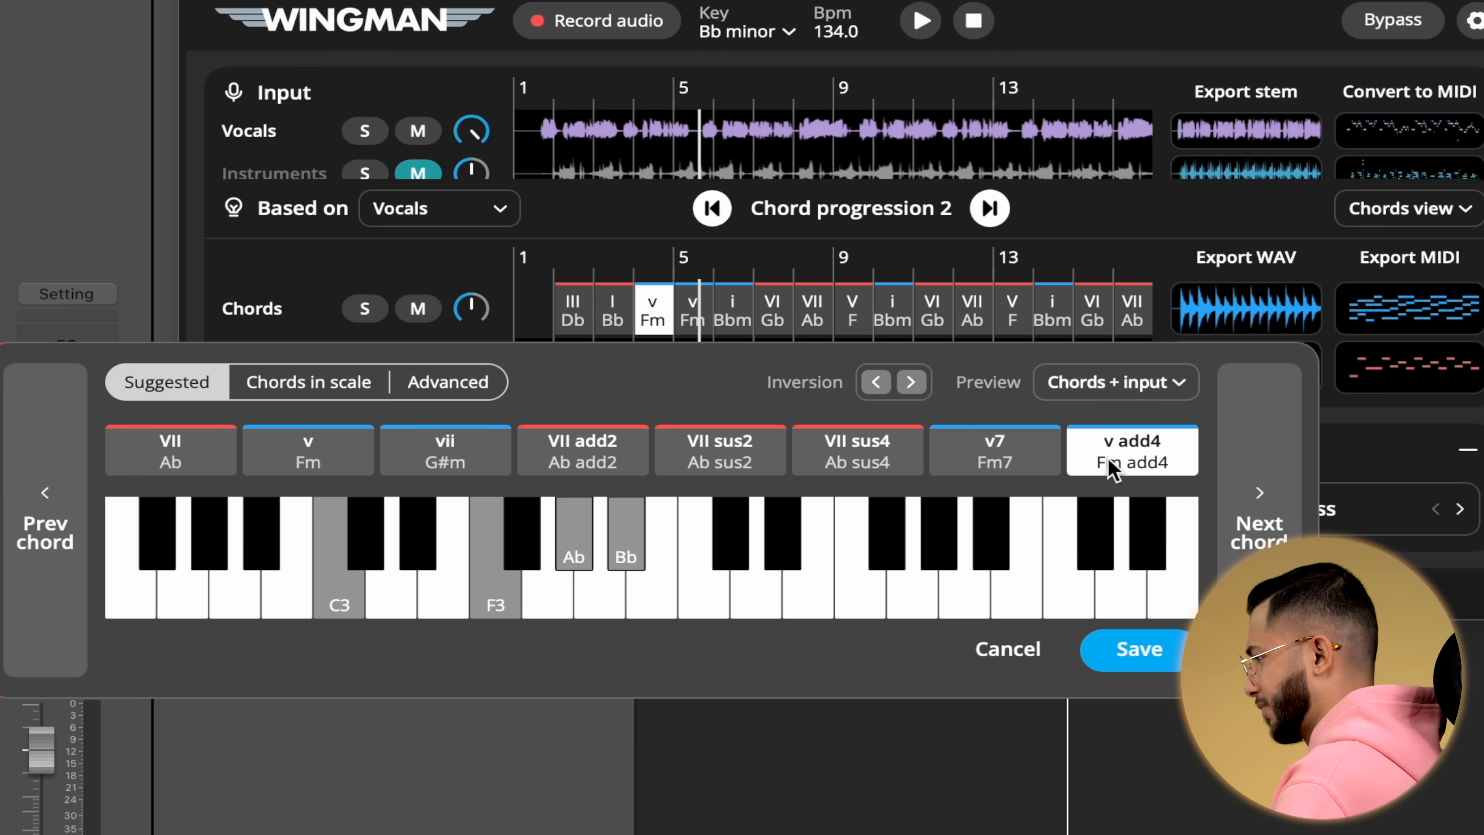
{"action": "left_click", "coordinate": [305, 465]}
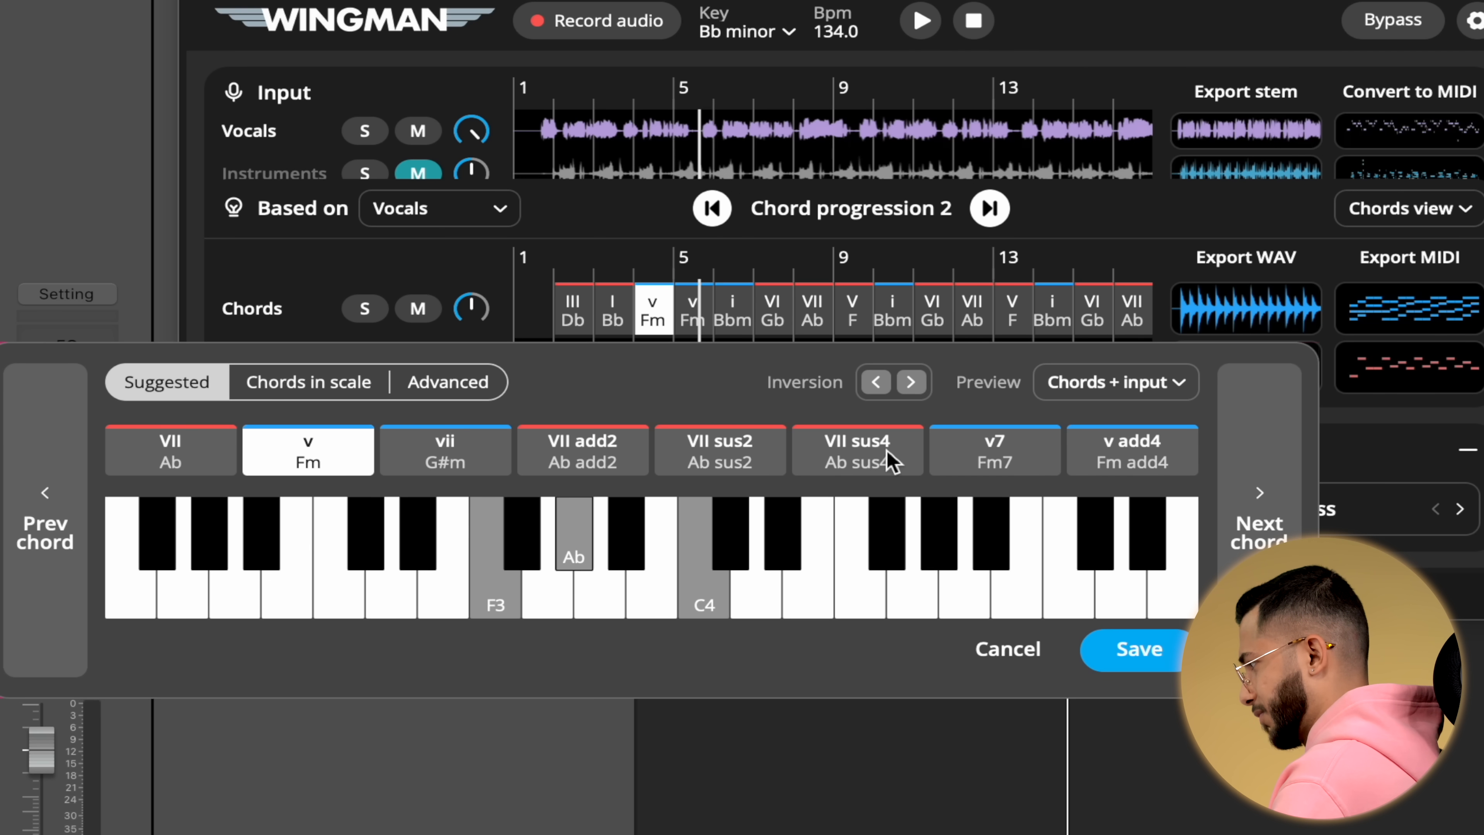
{"action": "left_click", "coordinate": [1016, 454]}
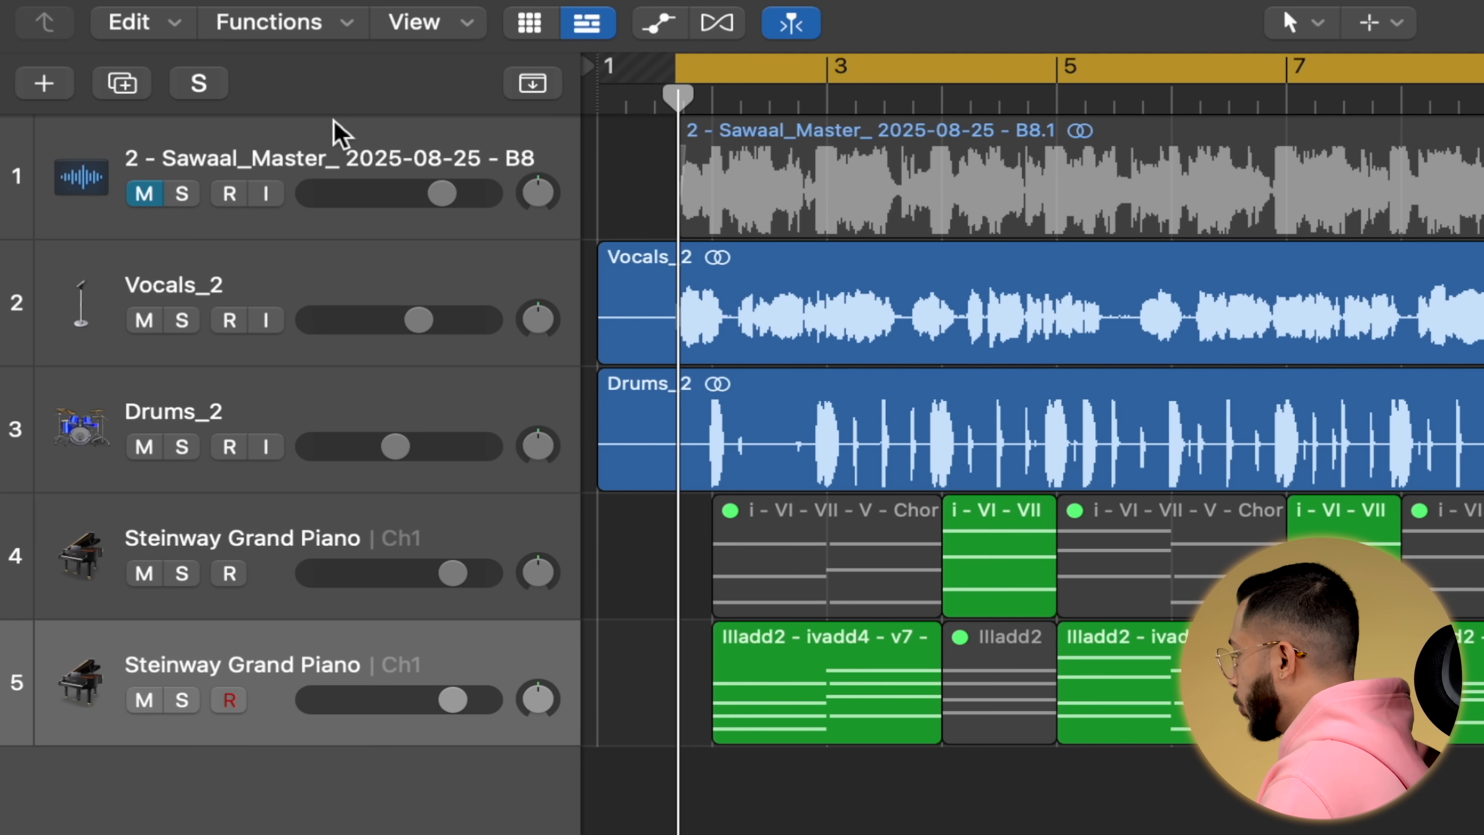
Reopen the Wingman plugin on the master audio track from the channel inspector.
{"action": "left_click", "coordinate": [334, 127]}
{"action": "key", "text": "i"}
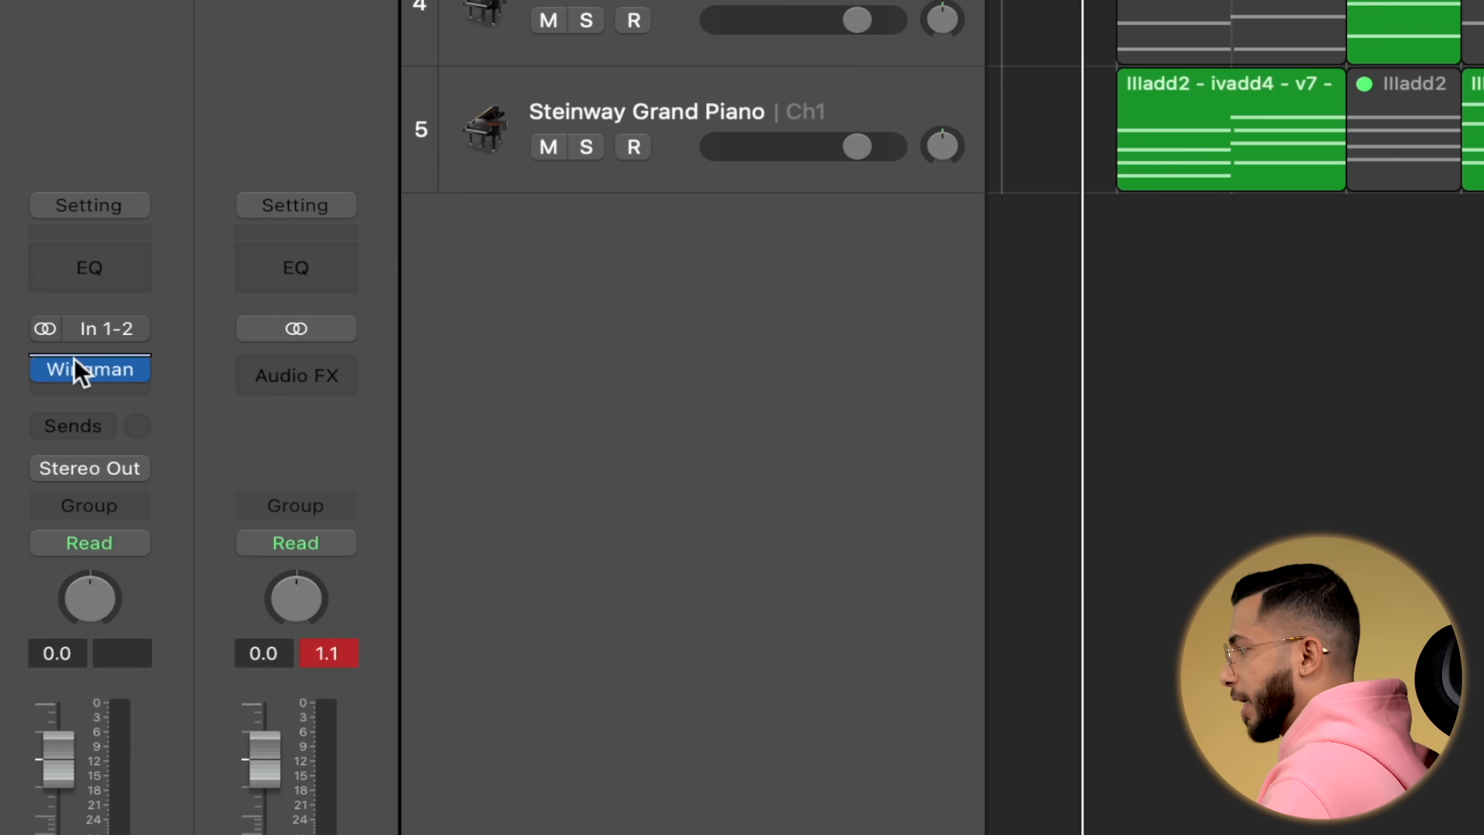
{"action": "left_click", "coordinate": [91, 370]}
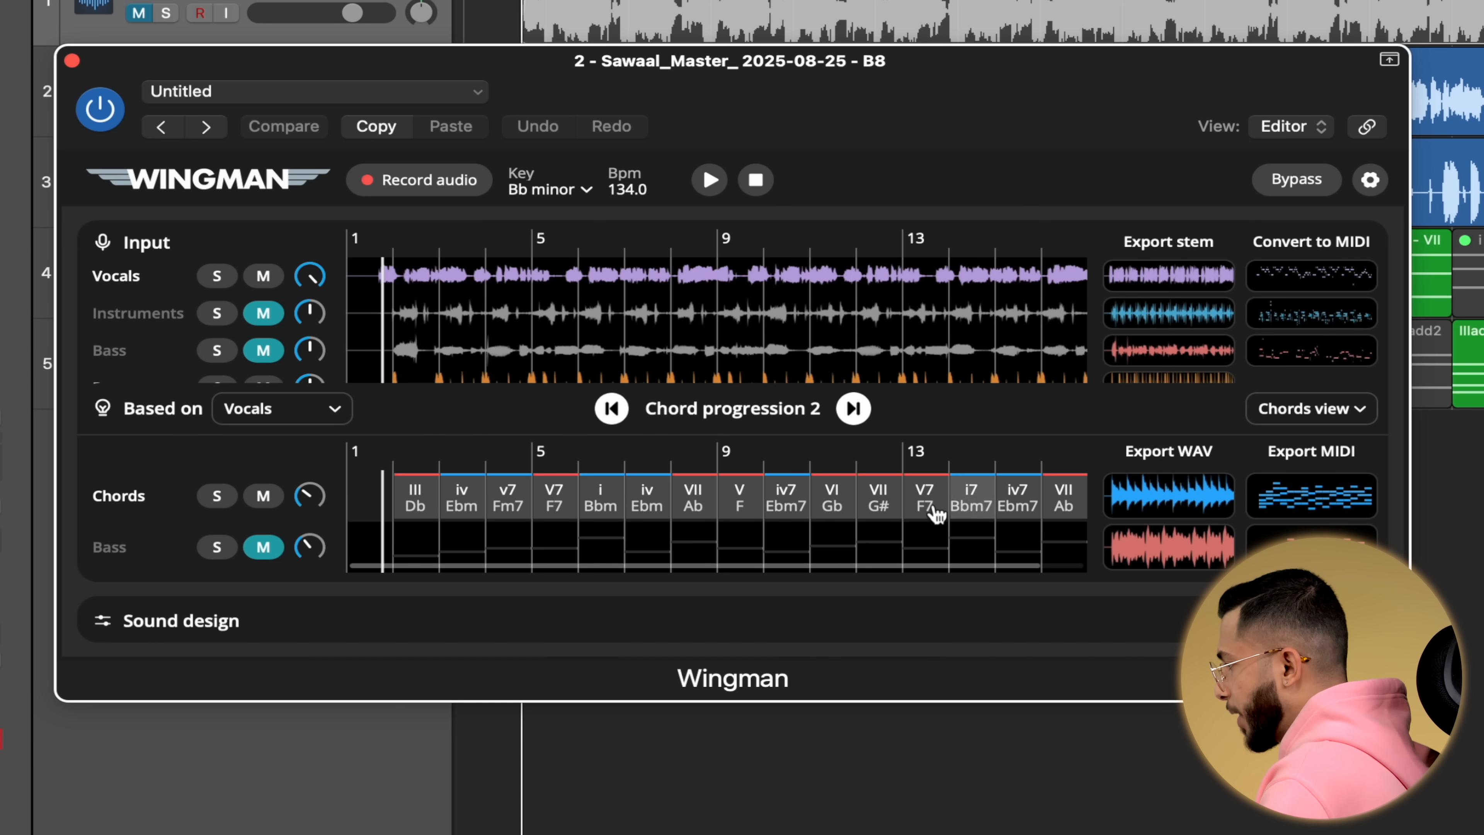
Open the iv7 Ebm7 chord's editor, browse the Chords in scale and Advanced lists, and save.
{"action": "left_click", "coordinate": [1020, 507]}
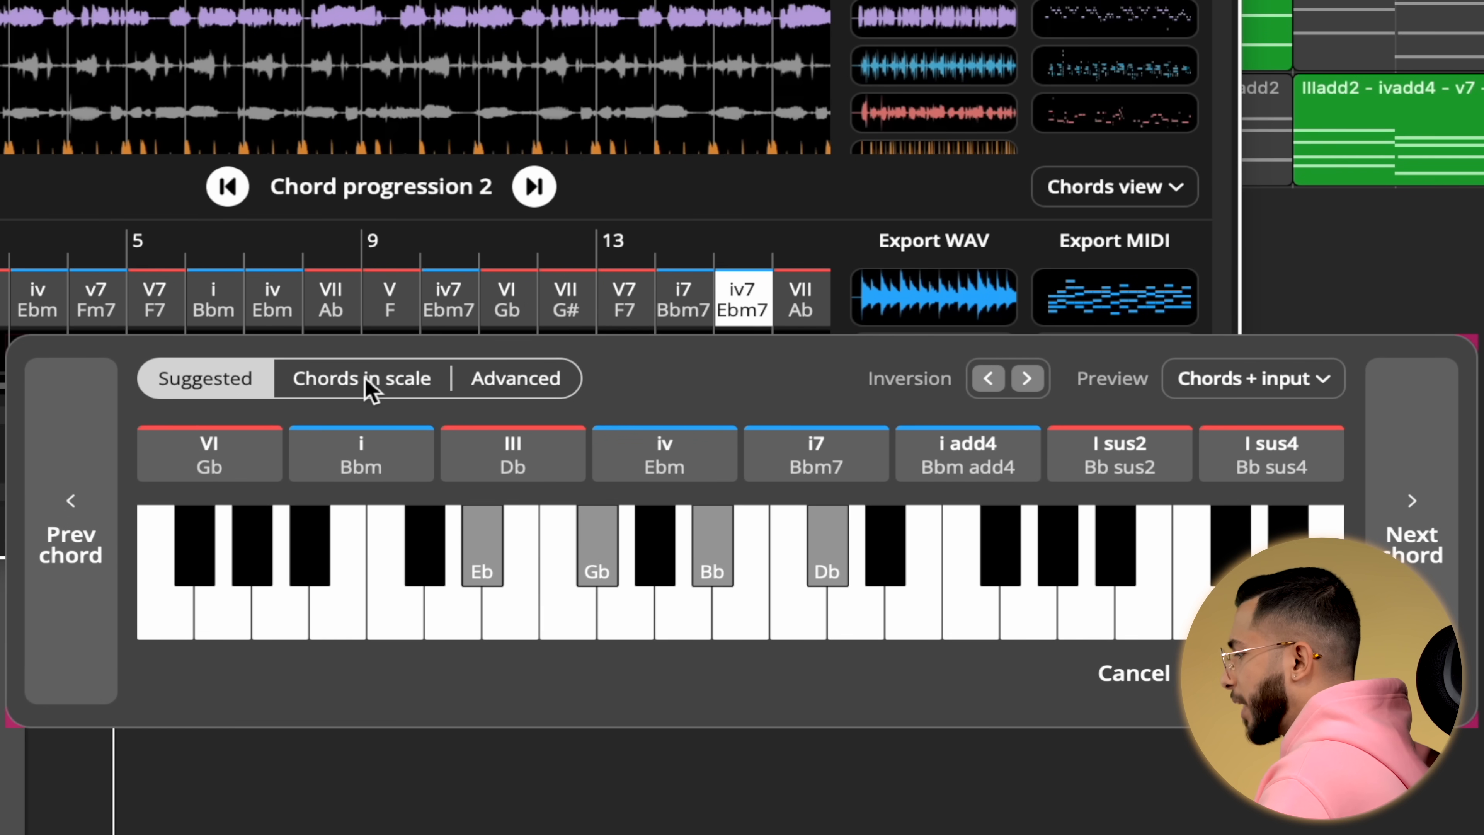
{"action": "left_click", "coordinate": [655, 526]}
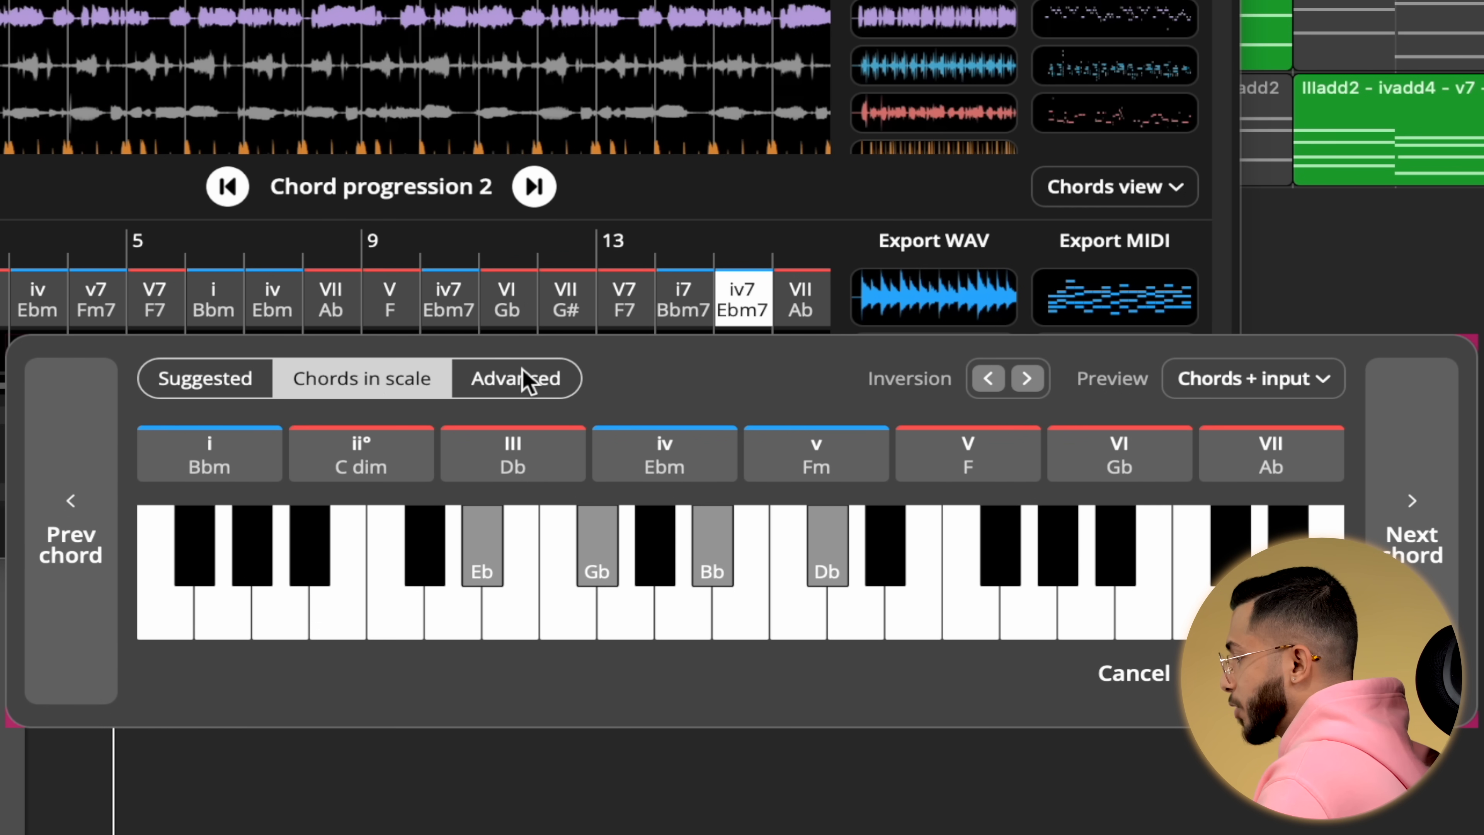
{"action": "left_click", "coordinate": [529, 383]}
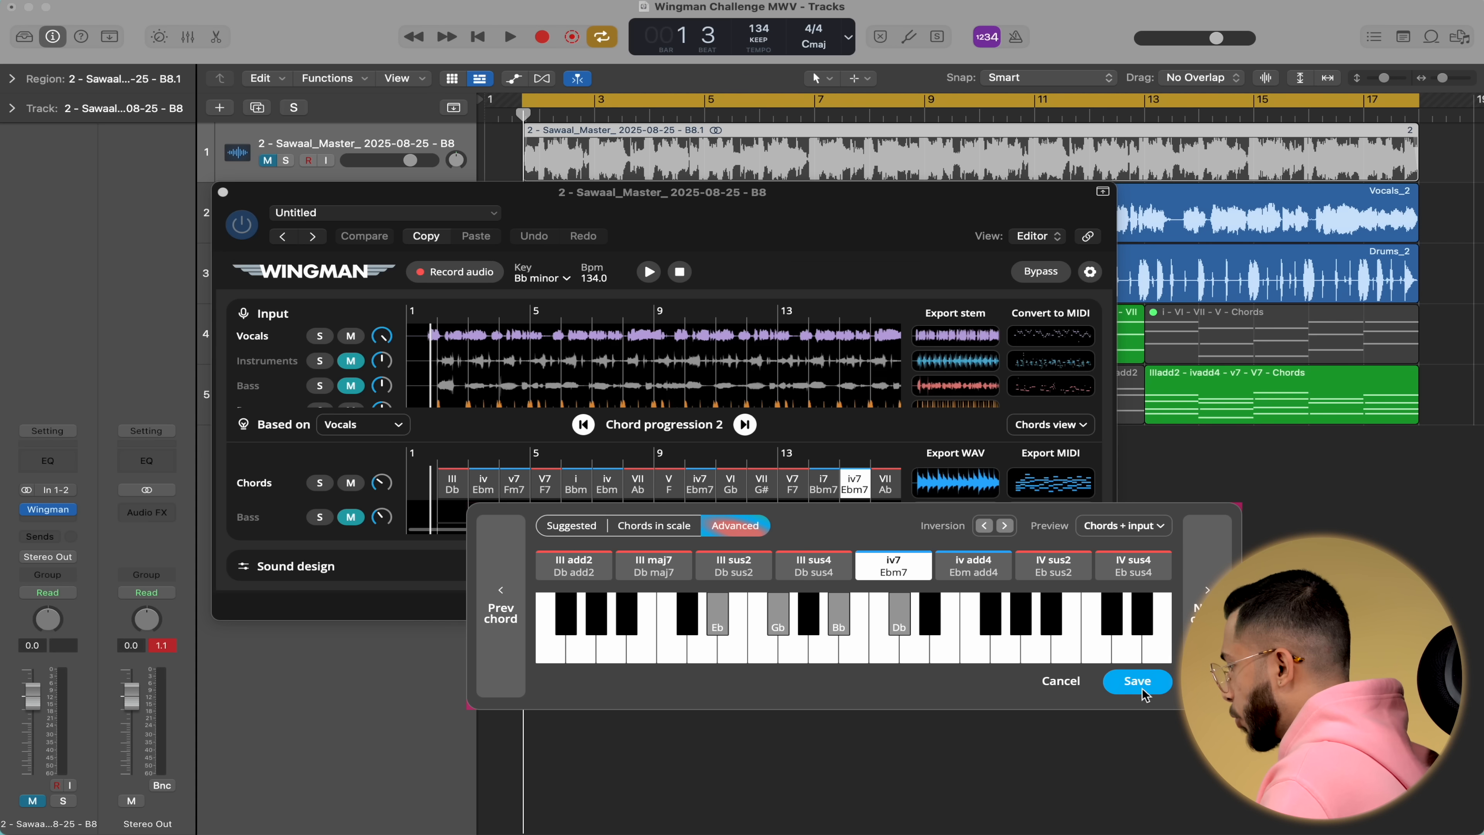
{"action": "left_click", "coordinate": [1279, 677]}
Drag the chord MIDI export onto a new track in the arrangement and close the plugin window.
{"action": "left_click_drag", "start_coordinate": [1057, 492], "coordinate": [1309, 468]}
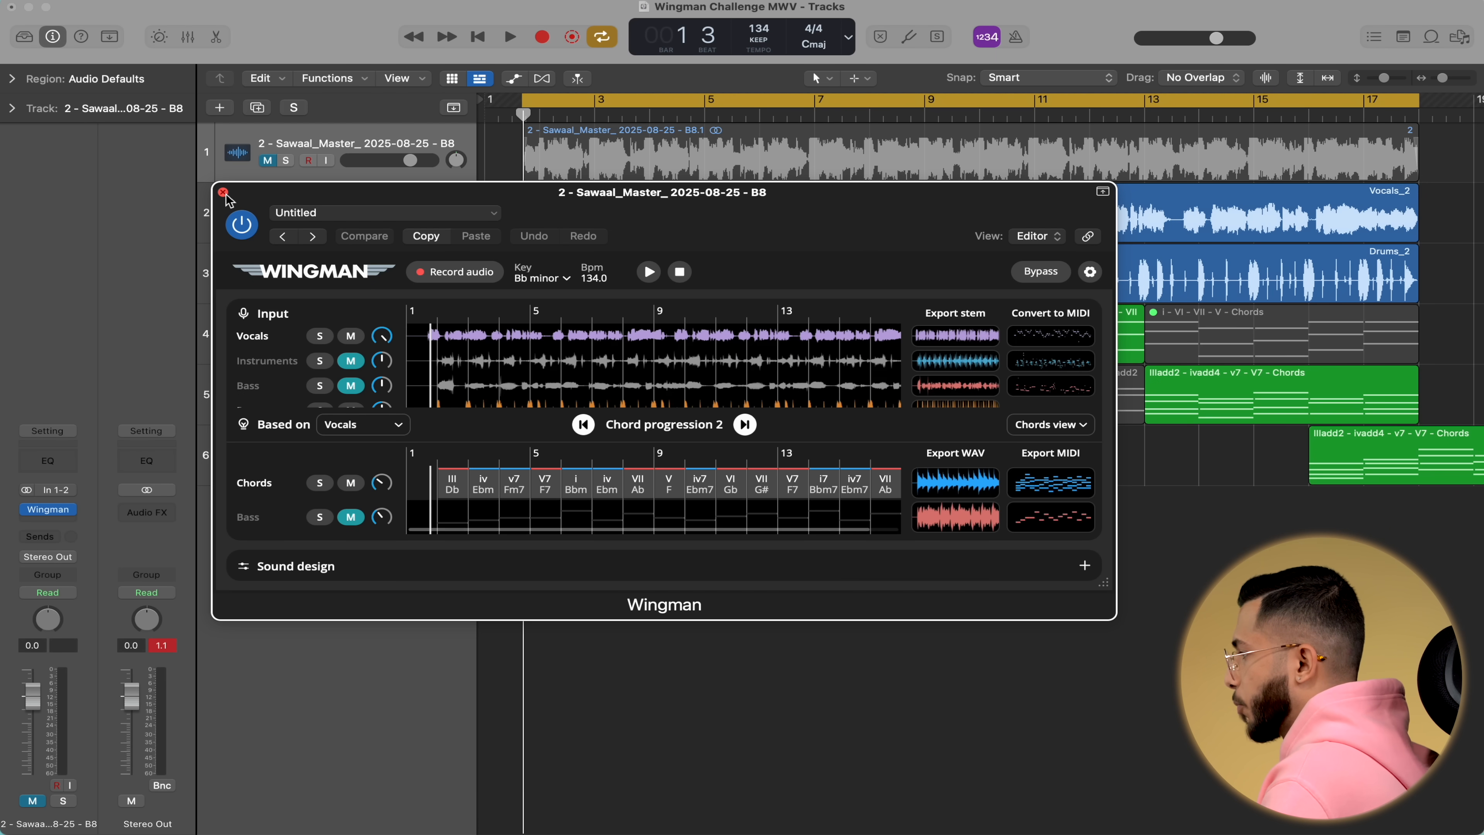
{"action": "left_click", "coordinate": [223, 192]}
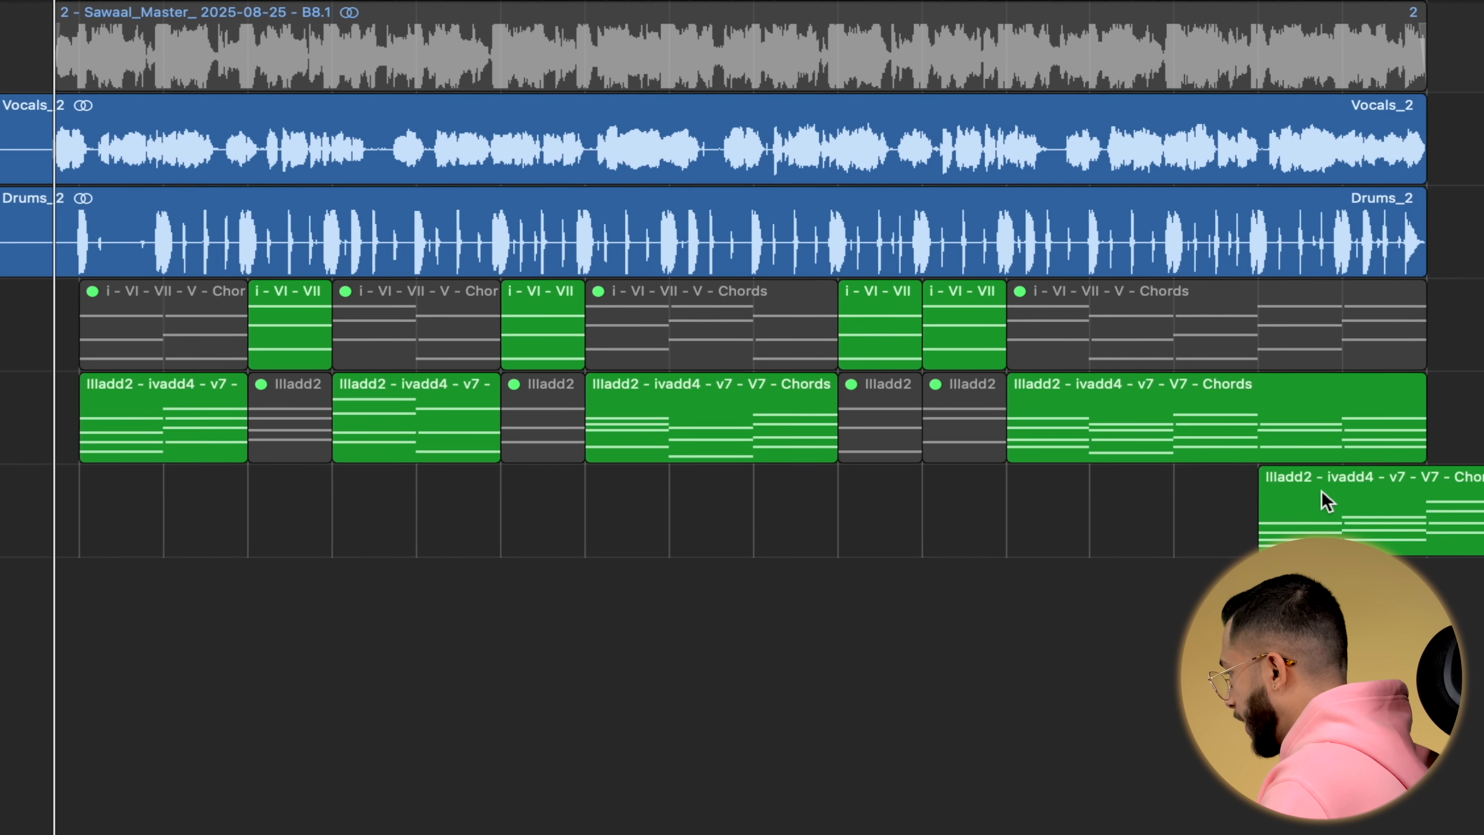
Delete the newly dropped MIDI region on the sixth track.
{"action": "left_click", "coordinate": [1350, 439]}
{"action": "key", "text": "Delete"}
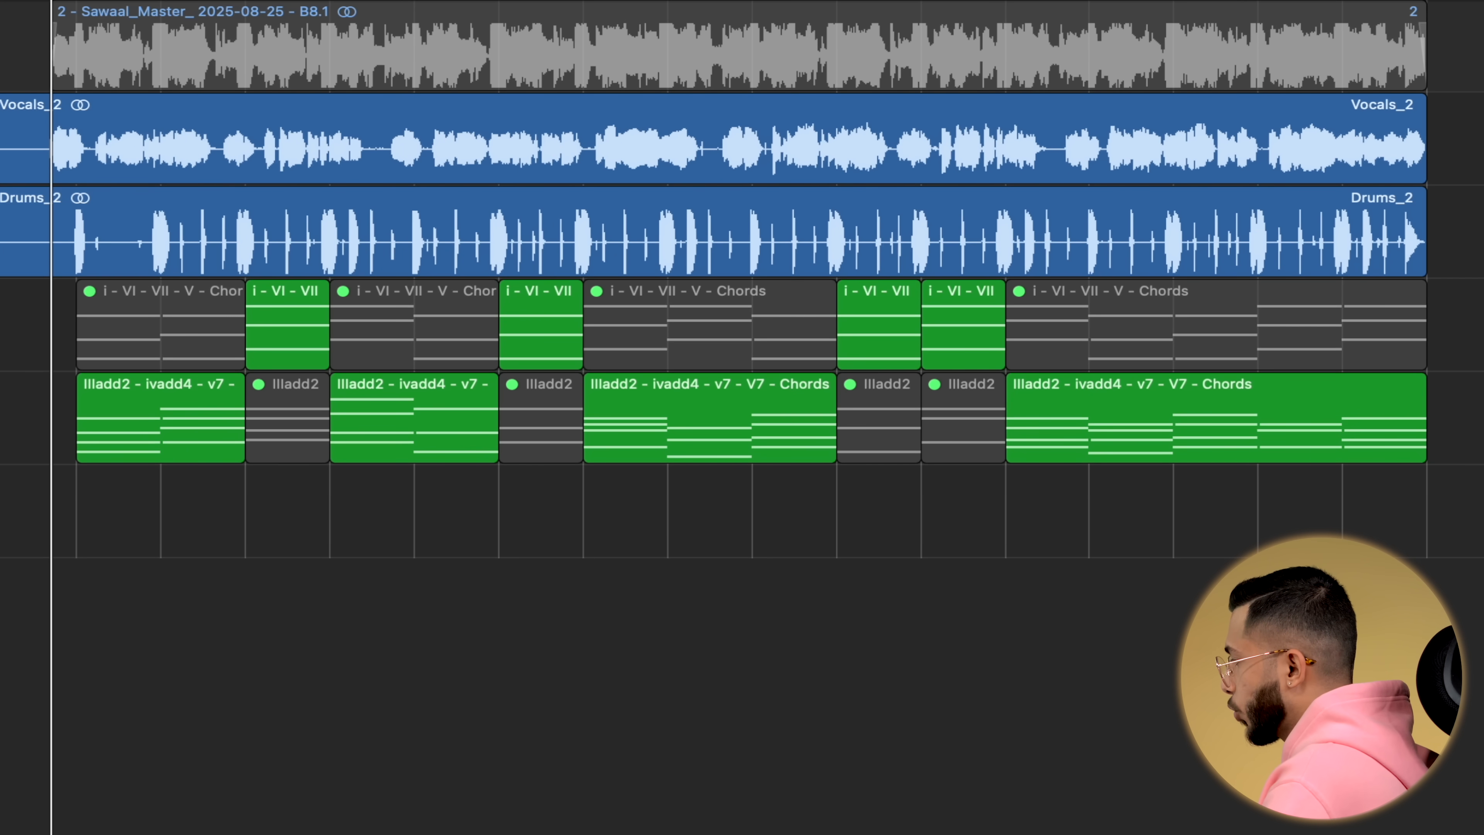
Select all the chord regions on the fifth track.
{"action": "left_click_drag", "start_coordinate": [1236, 587], "coordinate": [166, 442]}
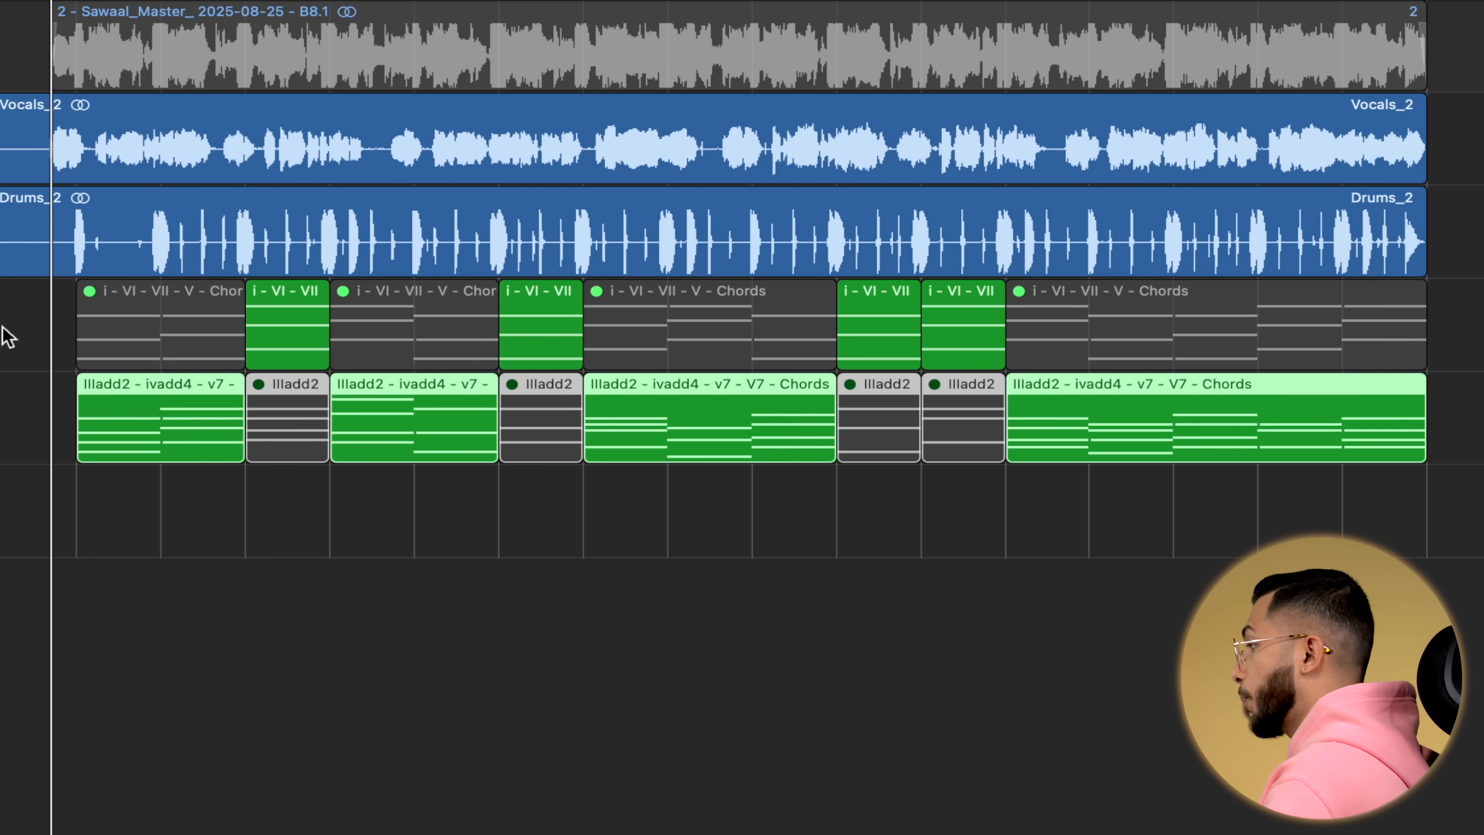
{"action": "left_click", "coordinate": [8, 338]}
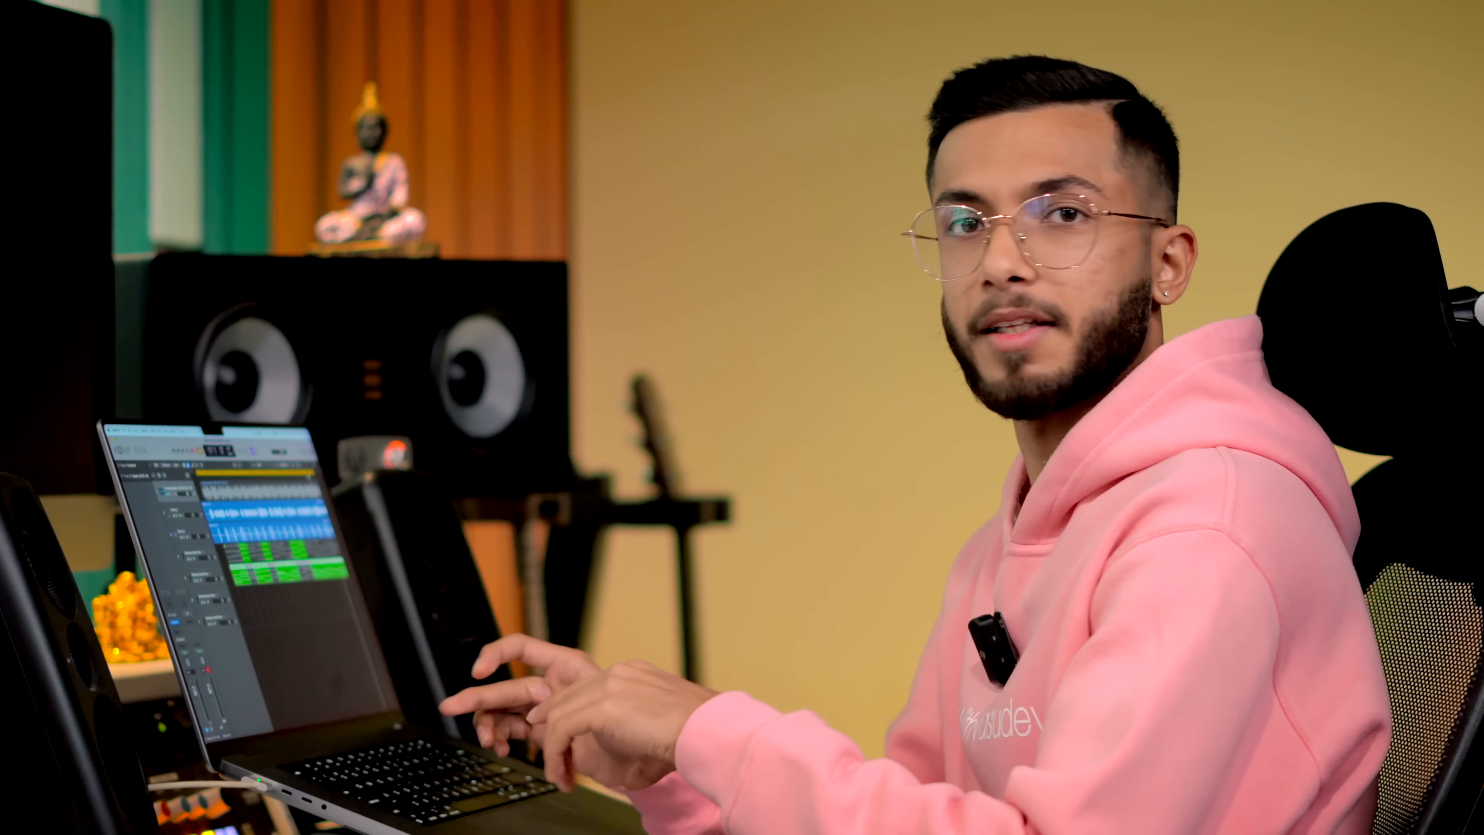